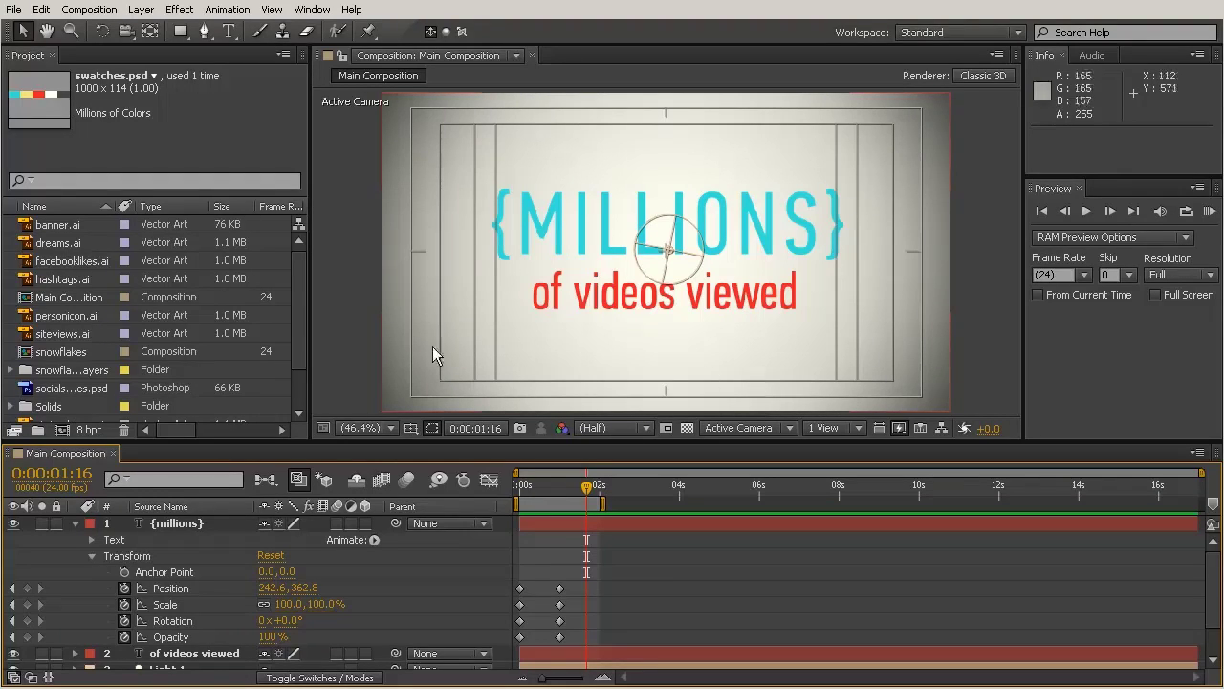
Scroll the Project panel and select stainedglass.ai to show its 165 x 165 details.
drag(292, 310, 299, 347)
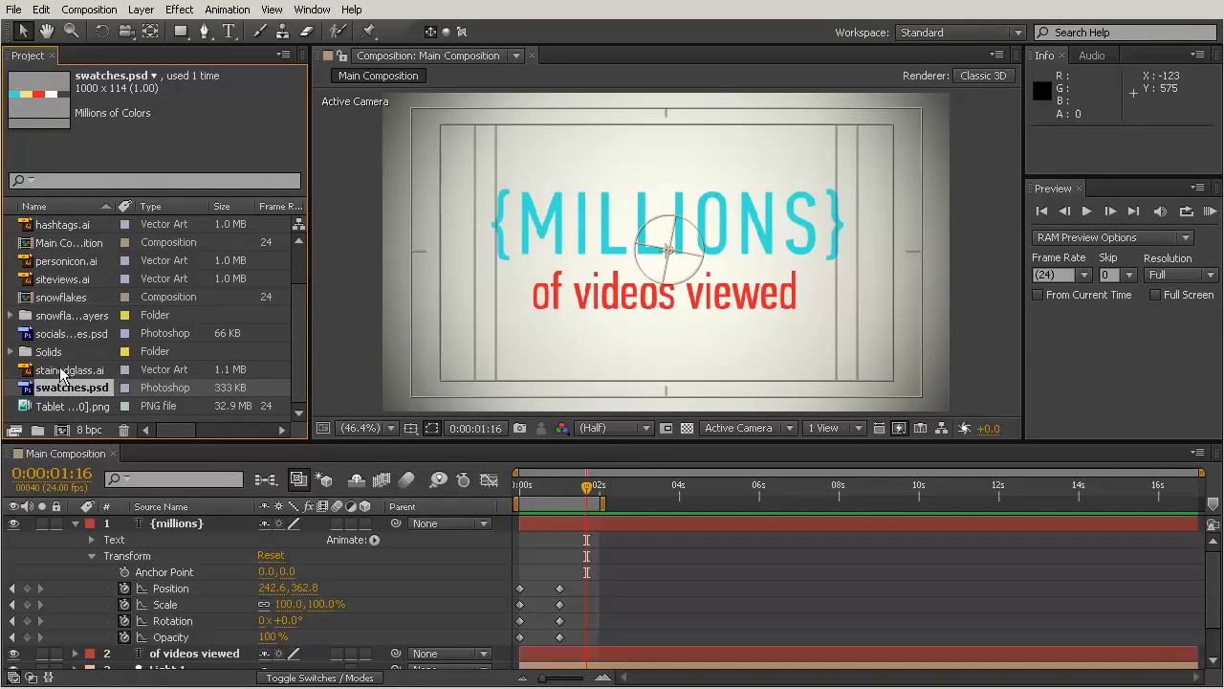
click(190, 369)
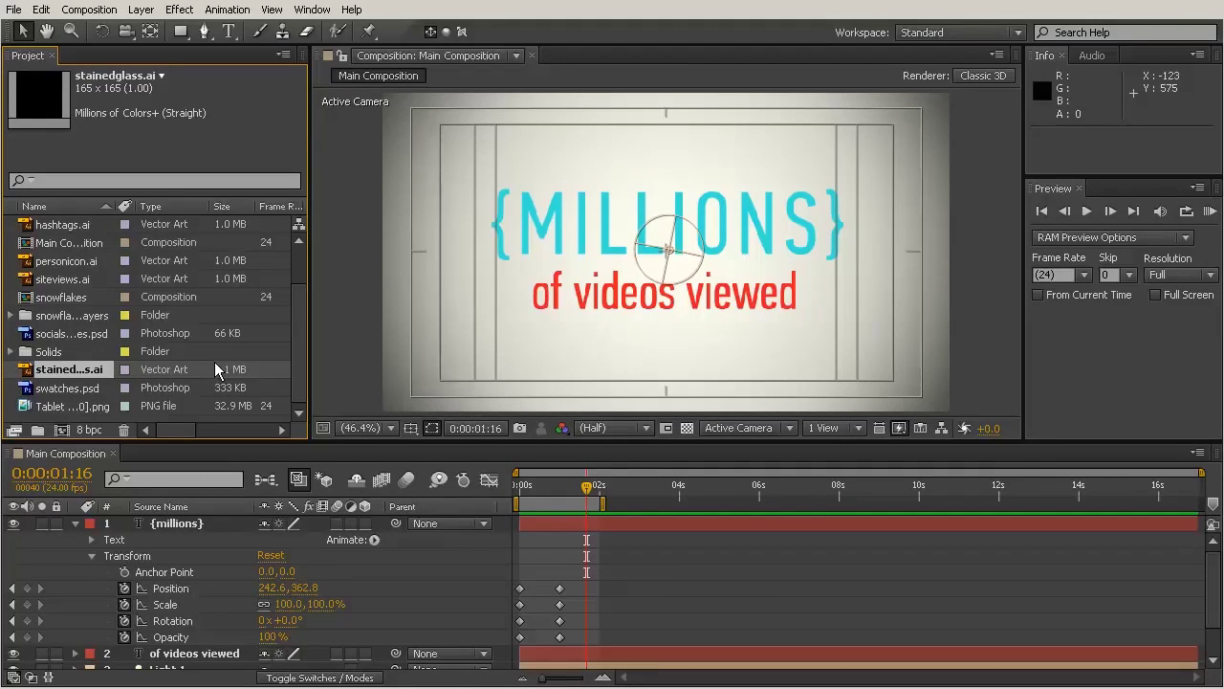
click(62, 430)
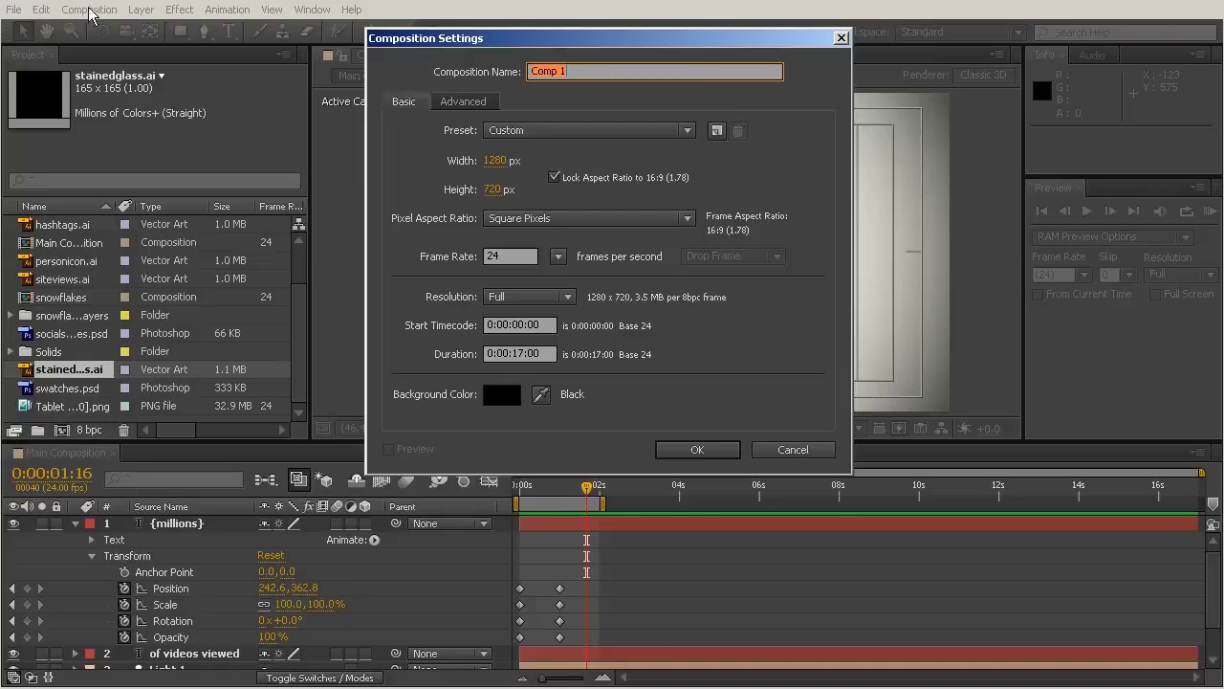
Create a 1280x720, 24 fps, 17-second composition named 'stained glass' and enlarge its viewer.
drag(507, 38, 519, 90)
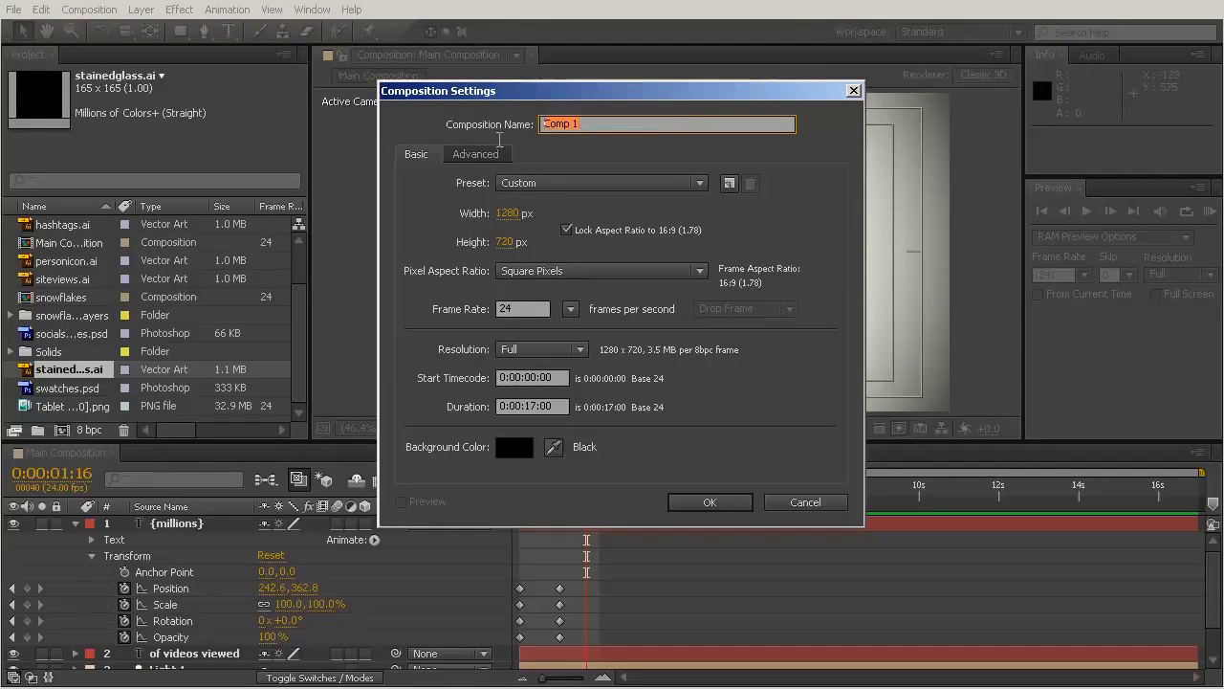
text(stained glass)
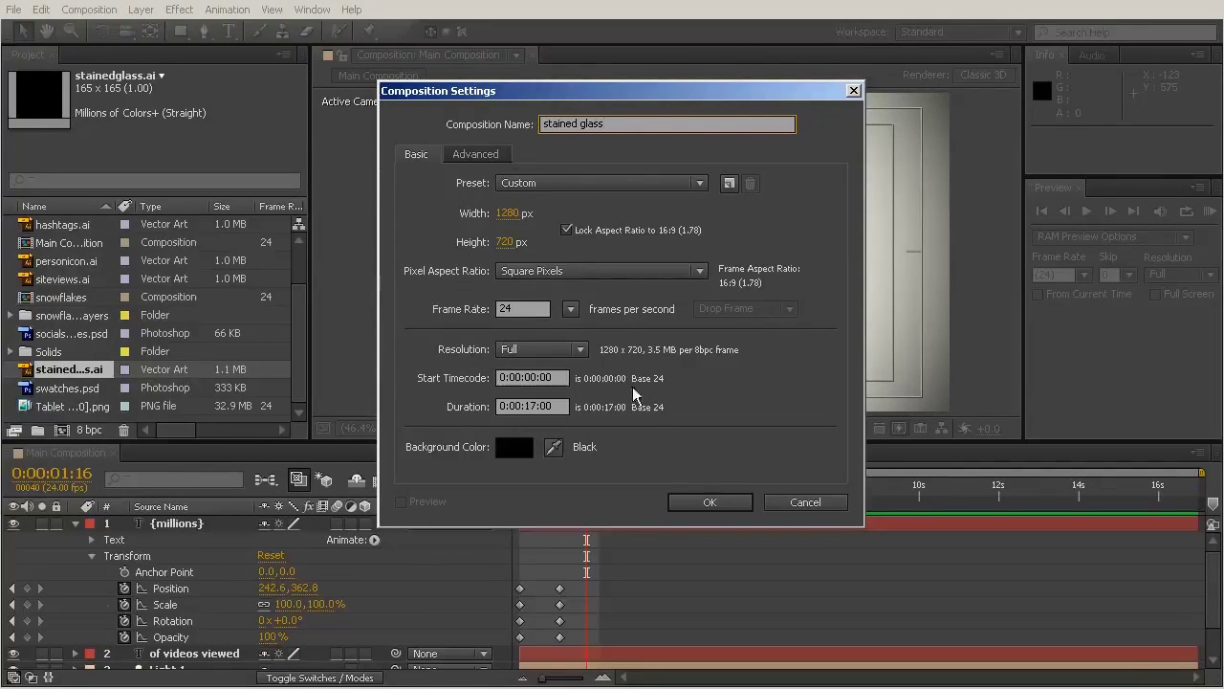
click(711, 501)
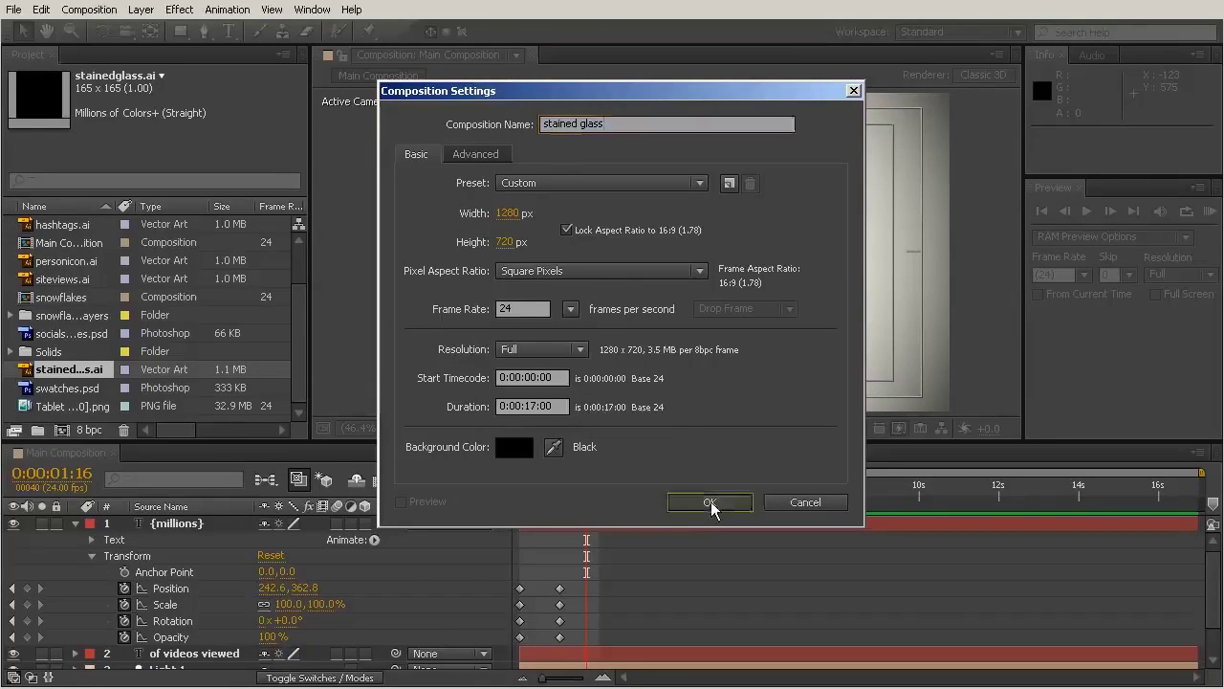
drag(700, 441, 701, 499)
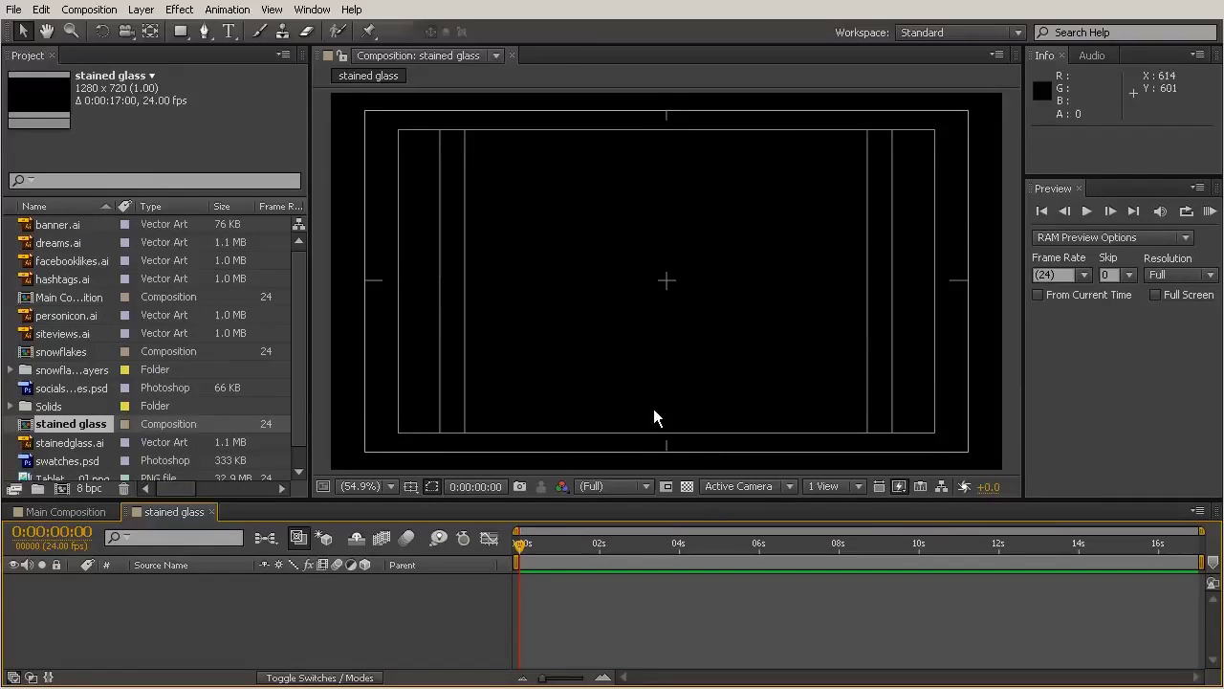
click(96, 514)
Add stainedglass.ai to the stained glass composition, nudge it left, and turn on the transparency grid.
click(169, 514)
click(88, 513)
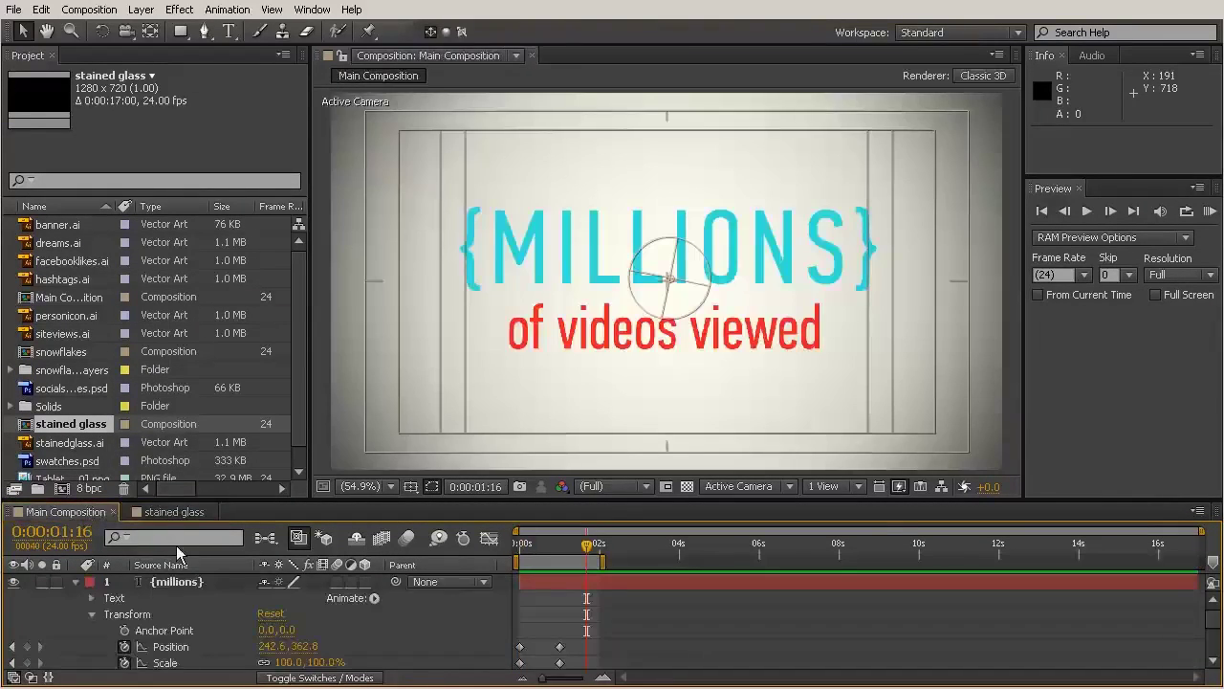
click(174, 513)
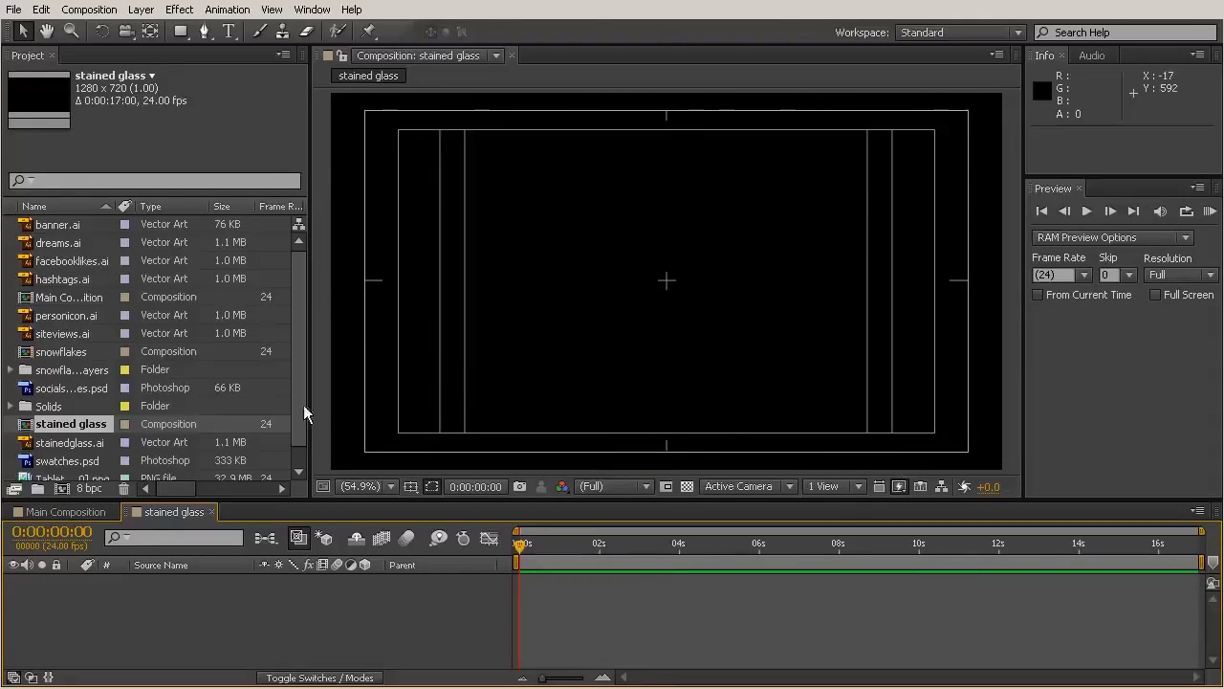
click(61, 445)
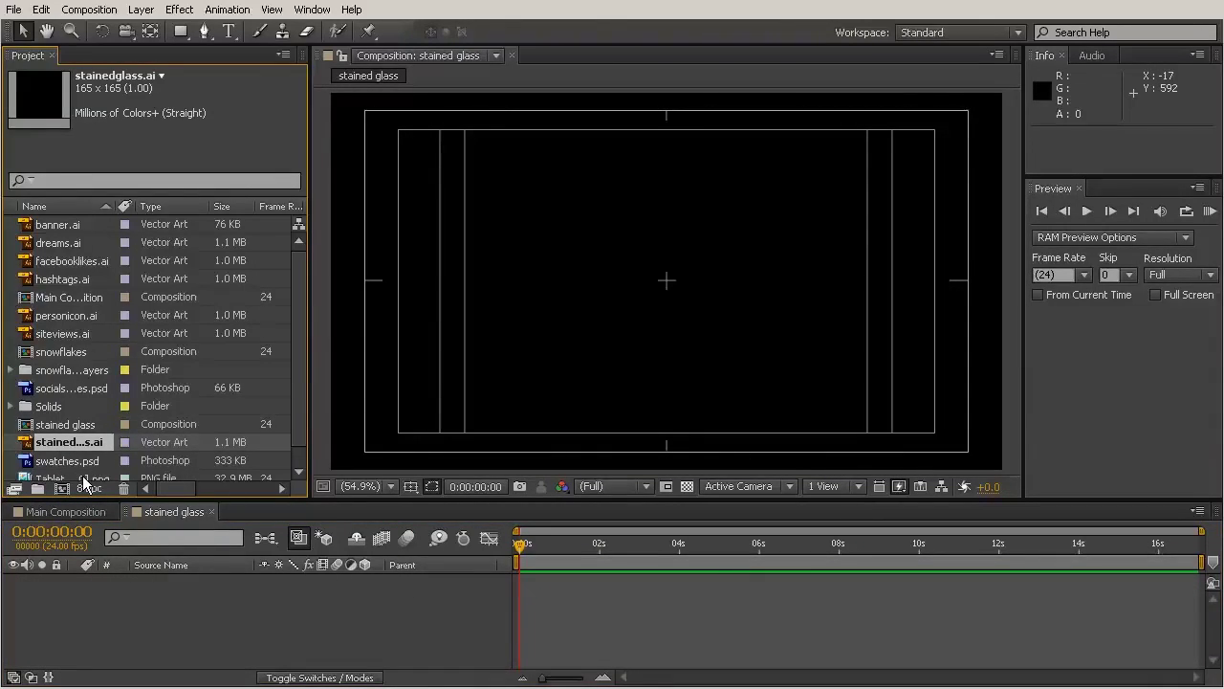
drag(69, 441, 712, 246)
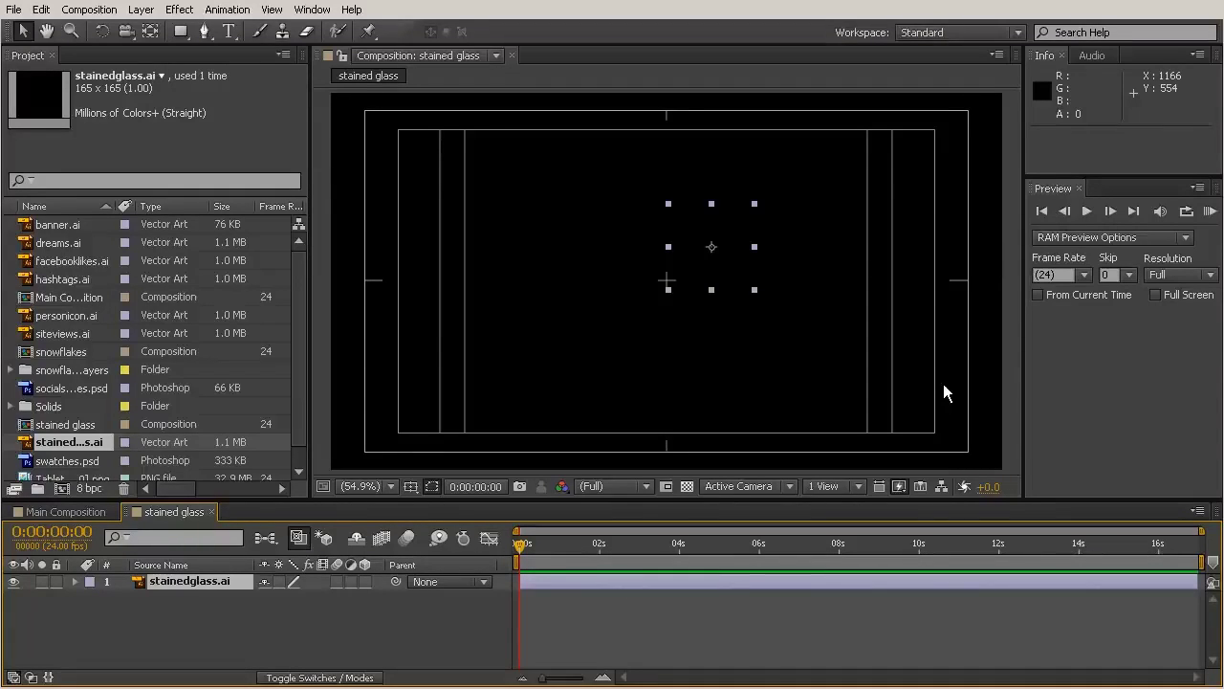
drag(737, 239, 710, 242)
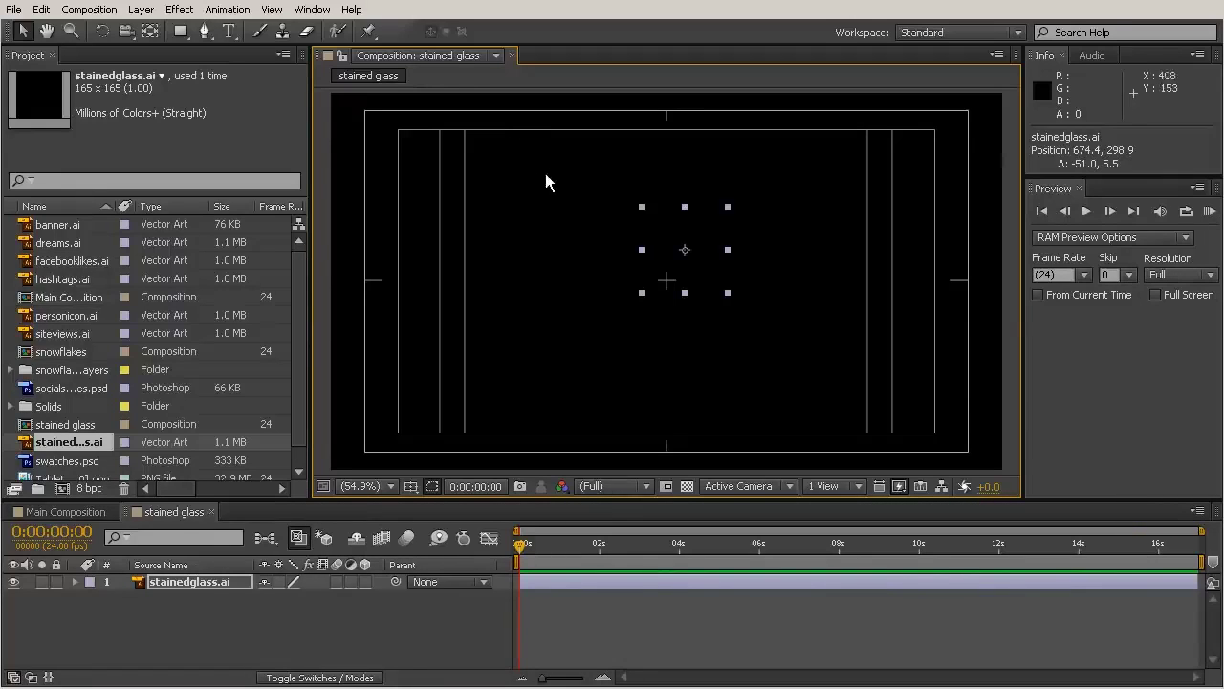
click(687, 487)
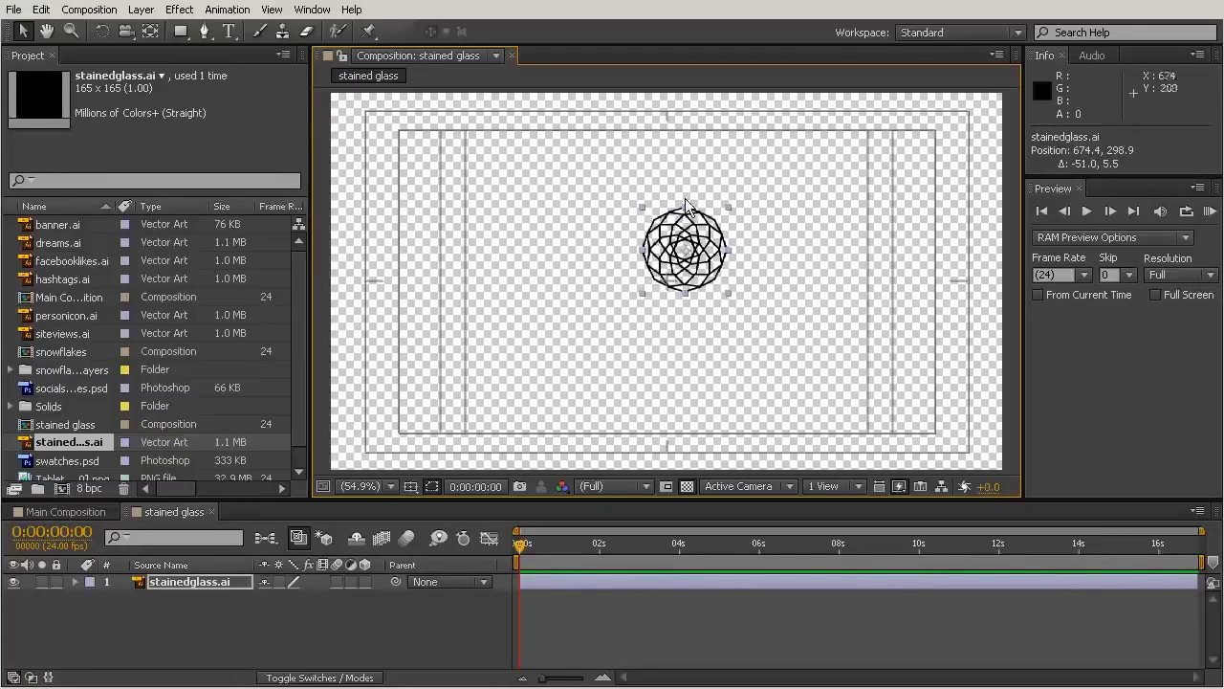
Move the mandala toward centre, scale it up to about 144%, and resize the viewer and timeline.
drag(706, 250, 689, 271)
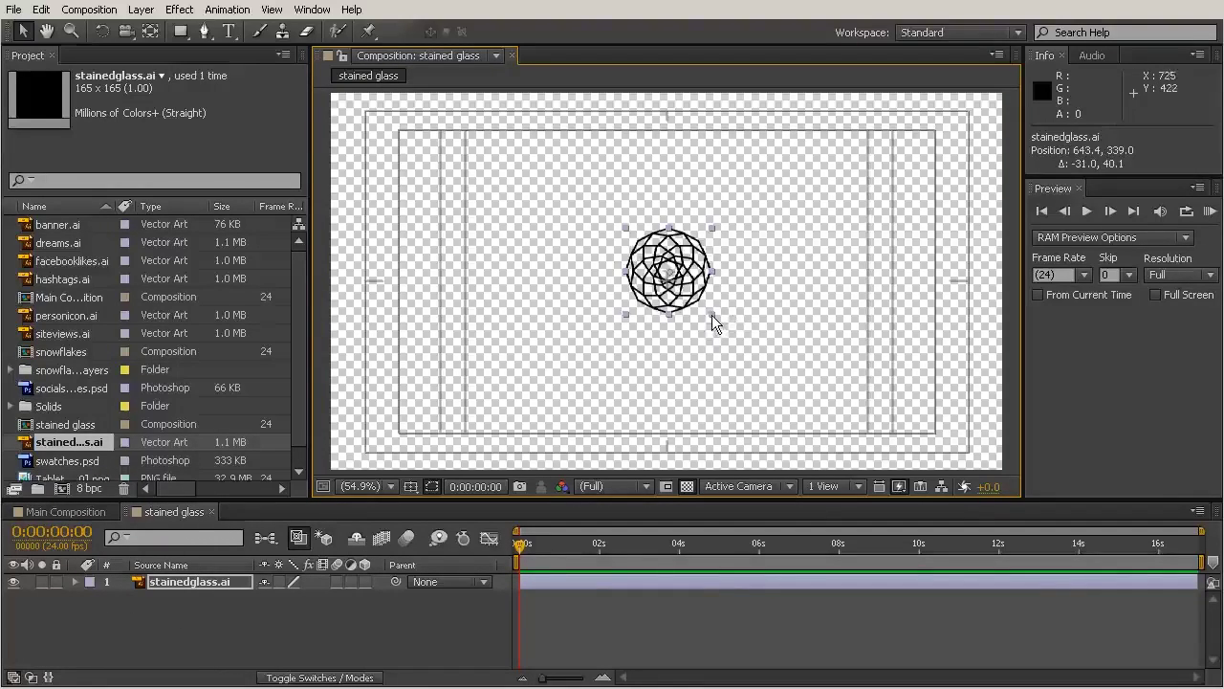
drag(711, 314, 729, 354)
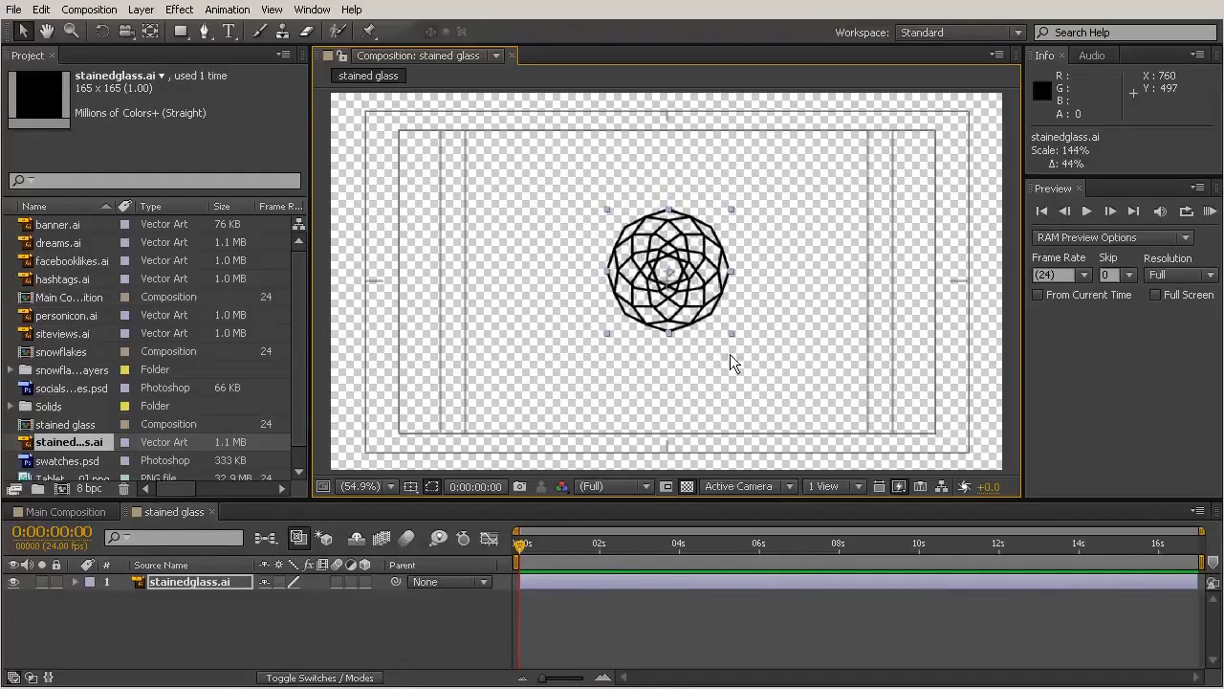
click(809, 330)
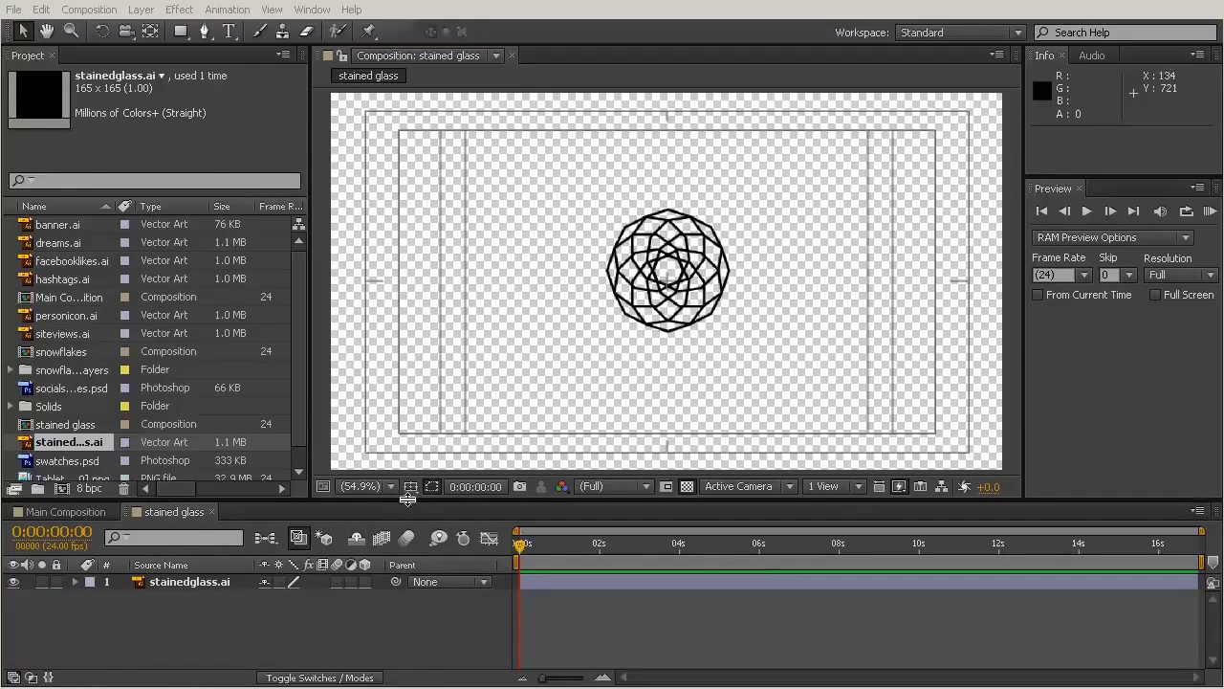
drag(407, 498, 411, 483)
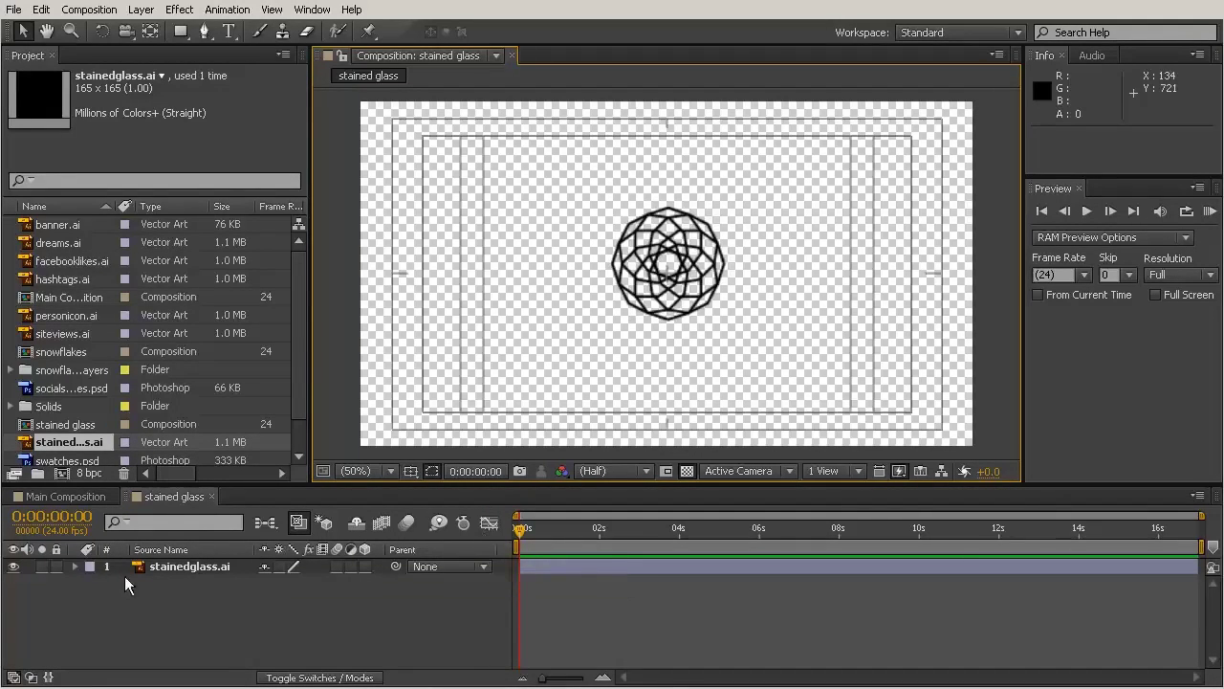
click(84, 568)
Expand the layer's Transform group and enlarge the timeline to show anchor, position and 144.2% scale.
click(76, 567)
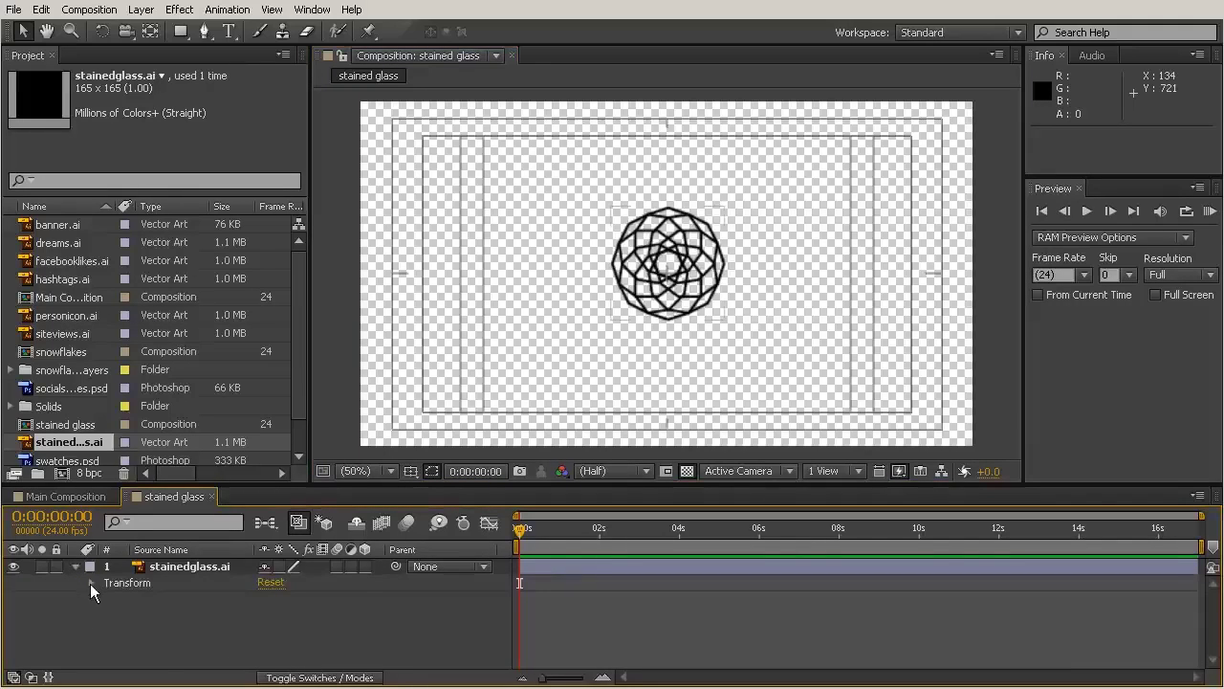
click(92, 579)
drag(295, 485, 295, 453)
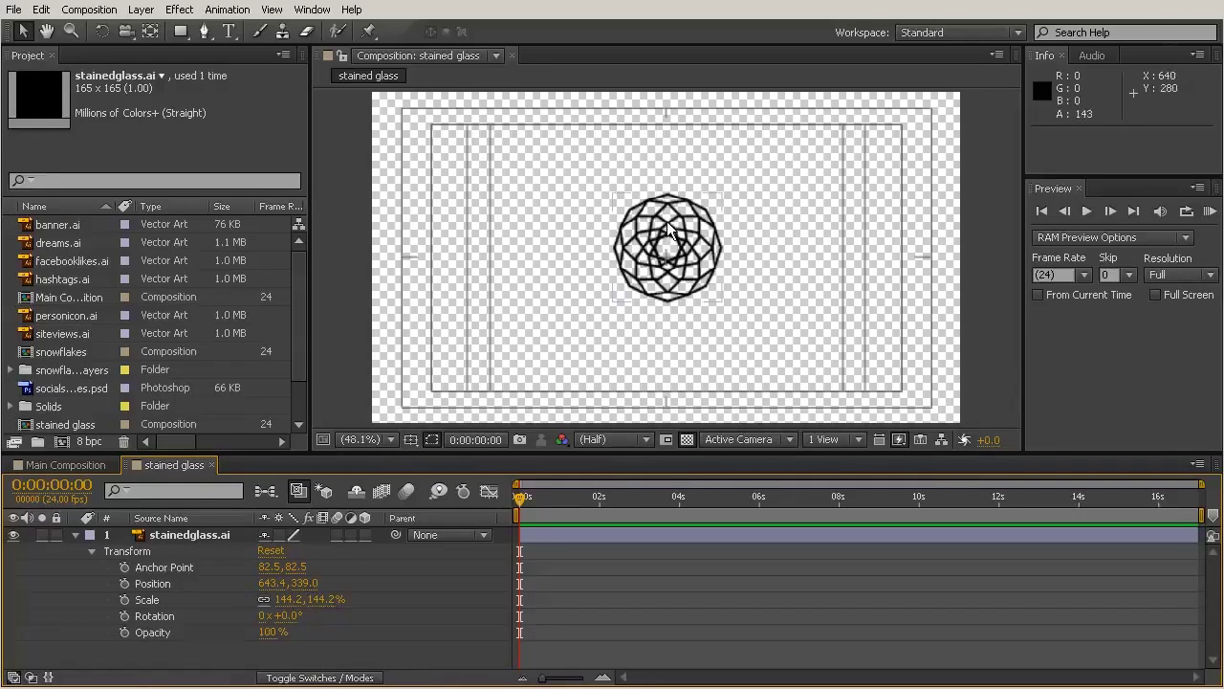
scroll(667, 221, up, 1)
scroll(667, 221, up, 4)
scroll(667, 221, down, 2)
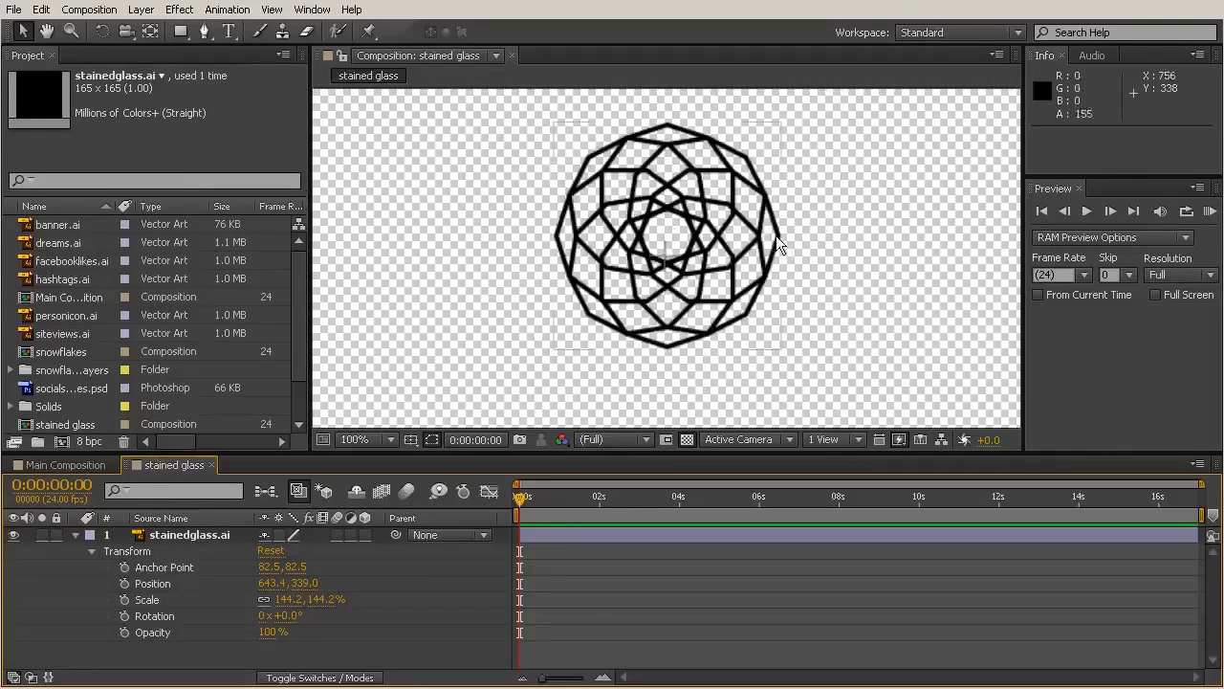
Inspect the mandala at 400% zoom, return to 100%, and move it to Position 450.4, 373.0.
click(670, 535)
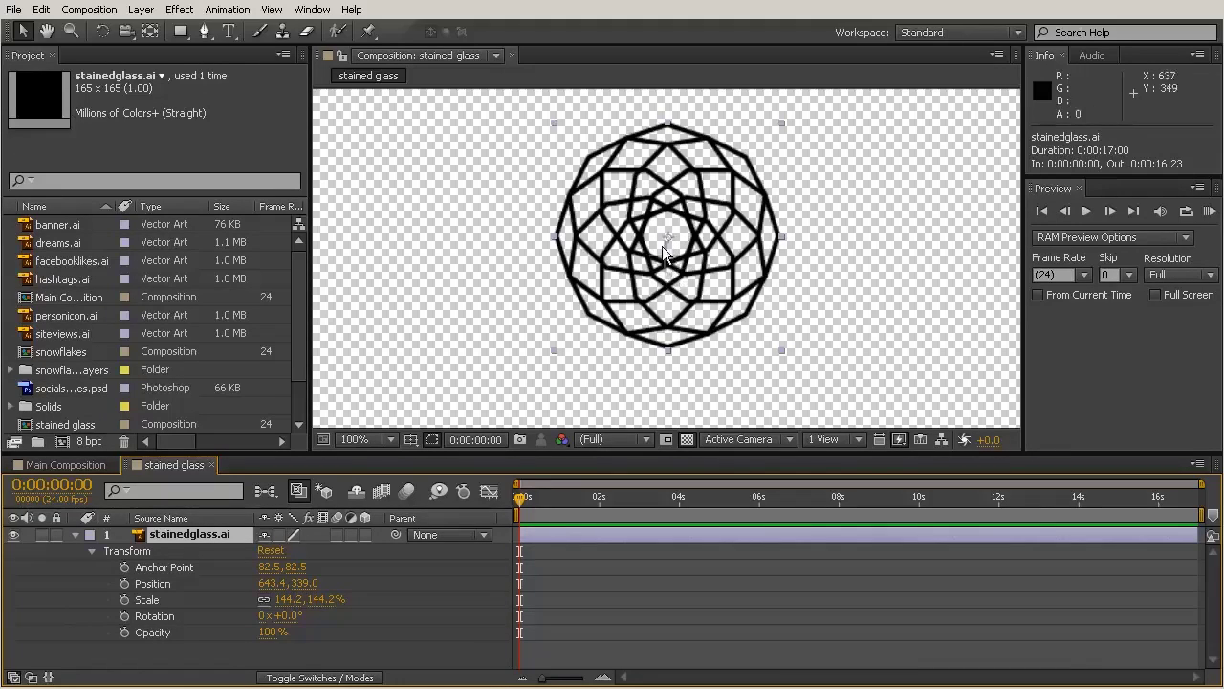
click(411, 439)
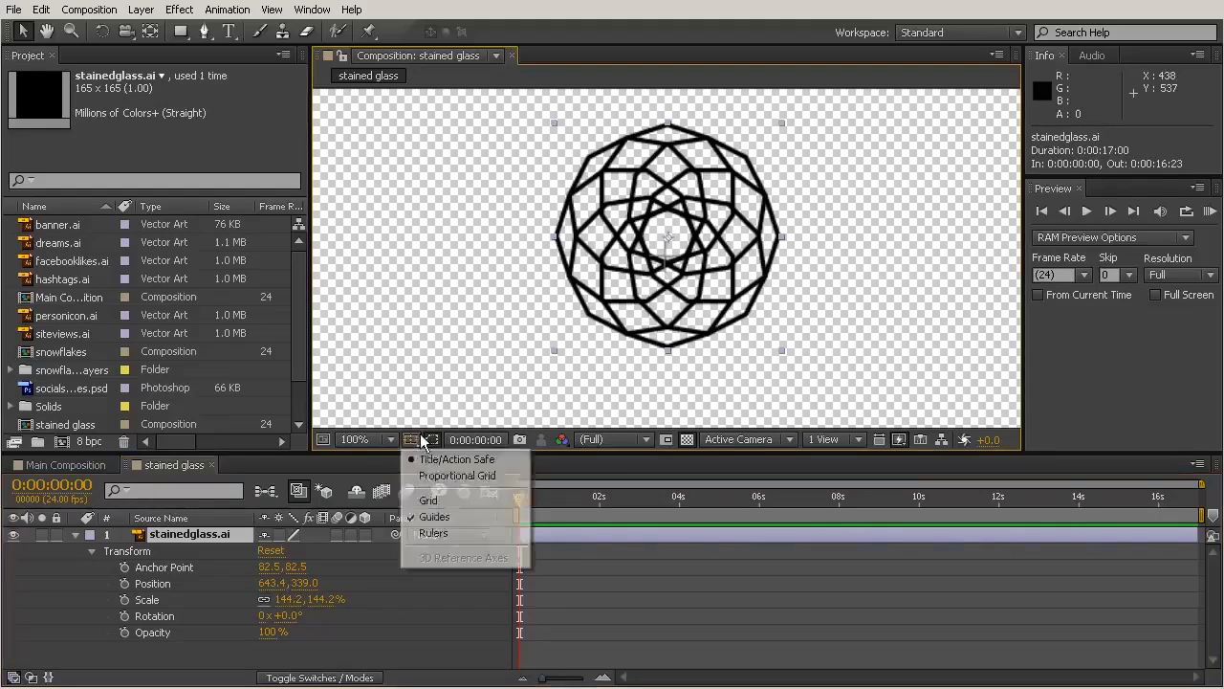
key(Escape)
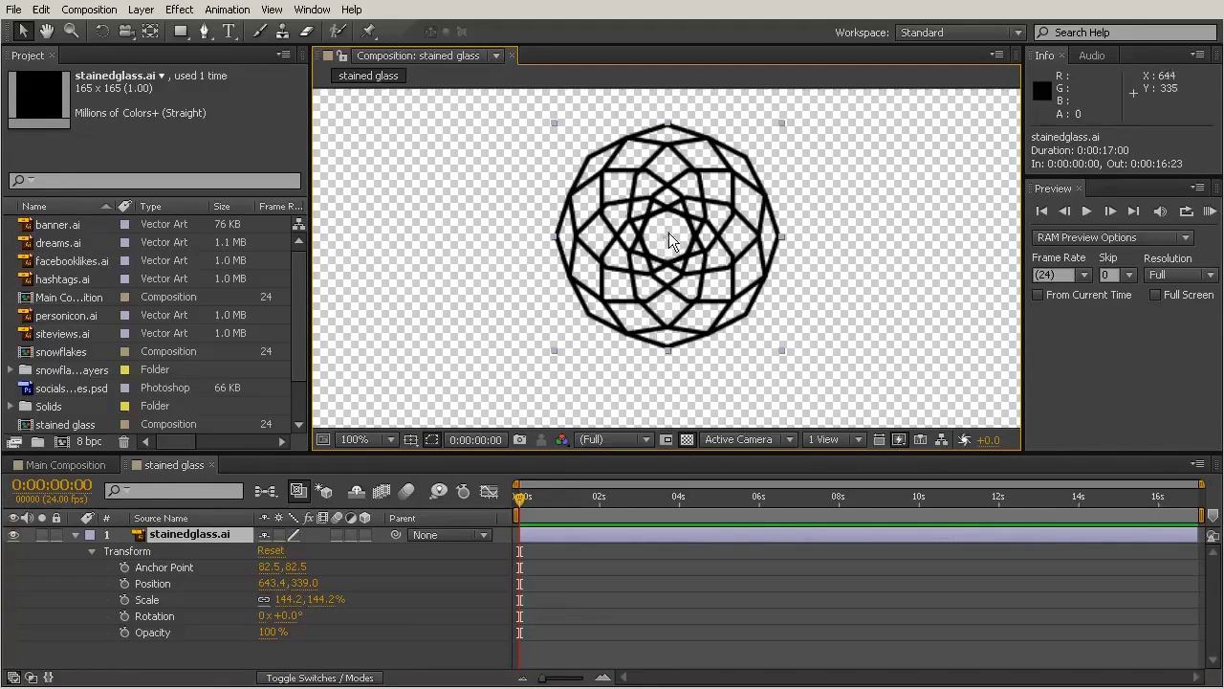
key(period)
key(period)
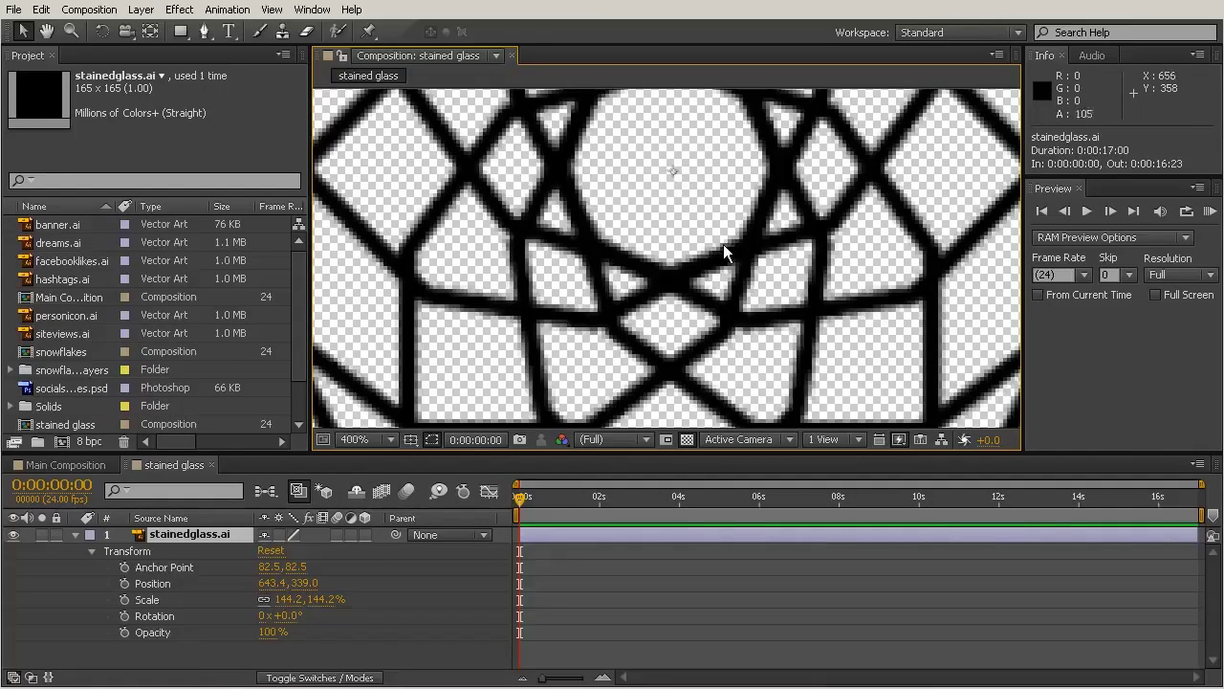
key(comma)
key(comma)
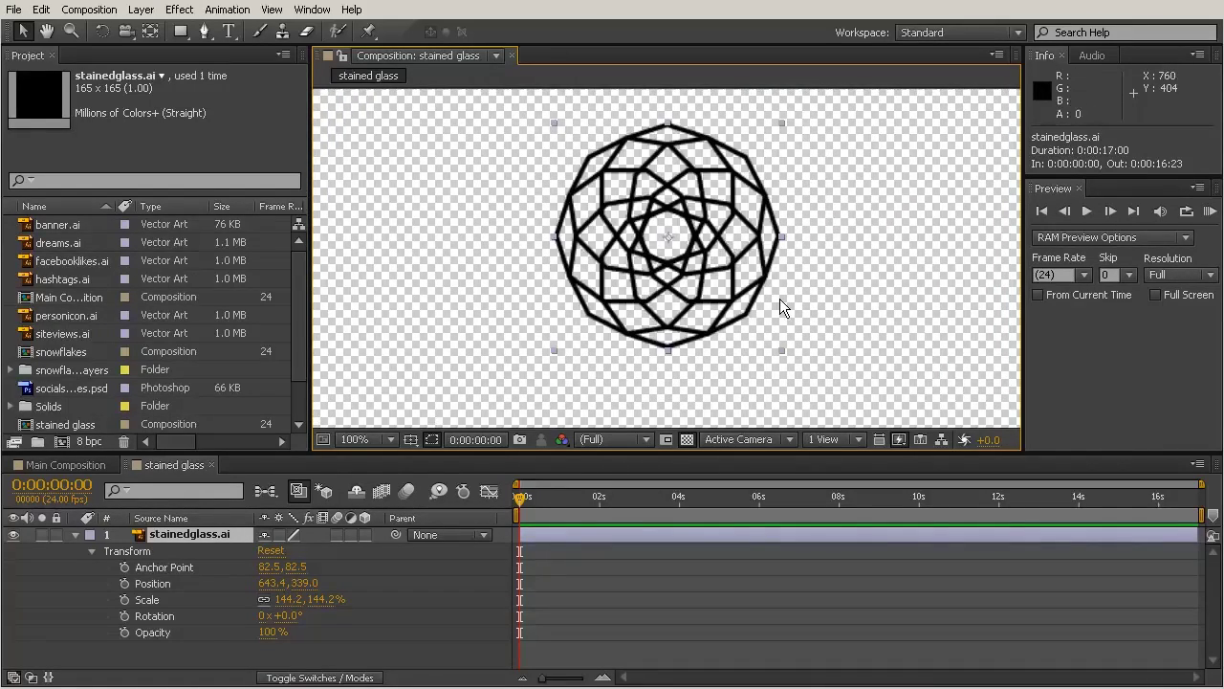
drag(712, 268, 510, 318)
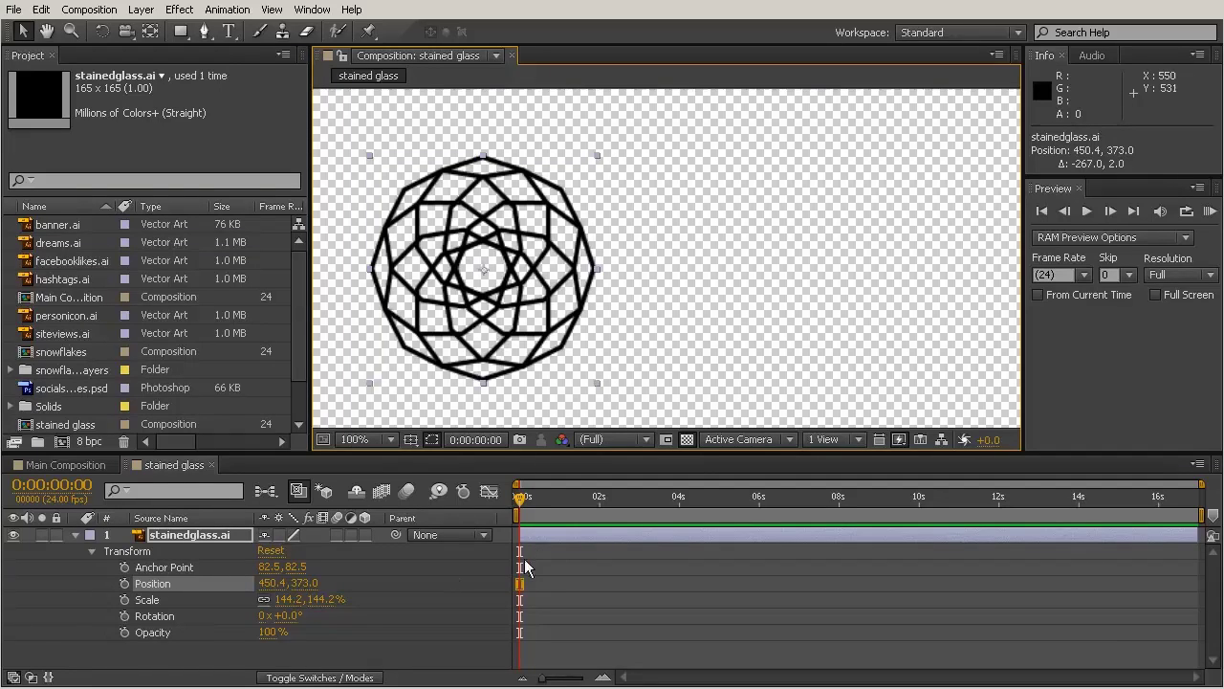
Keyframe Position from 450.4, 373.0 at 0:00 to 786.4, 349.0 at 0:00:01:12.
click(125, 583)
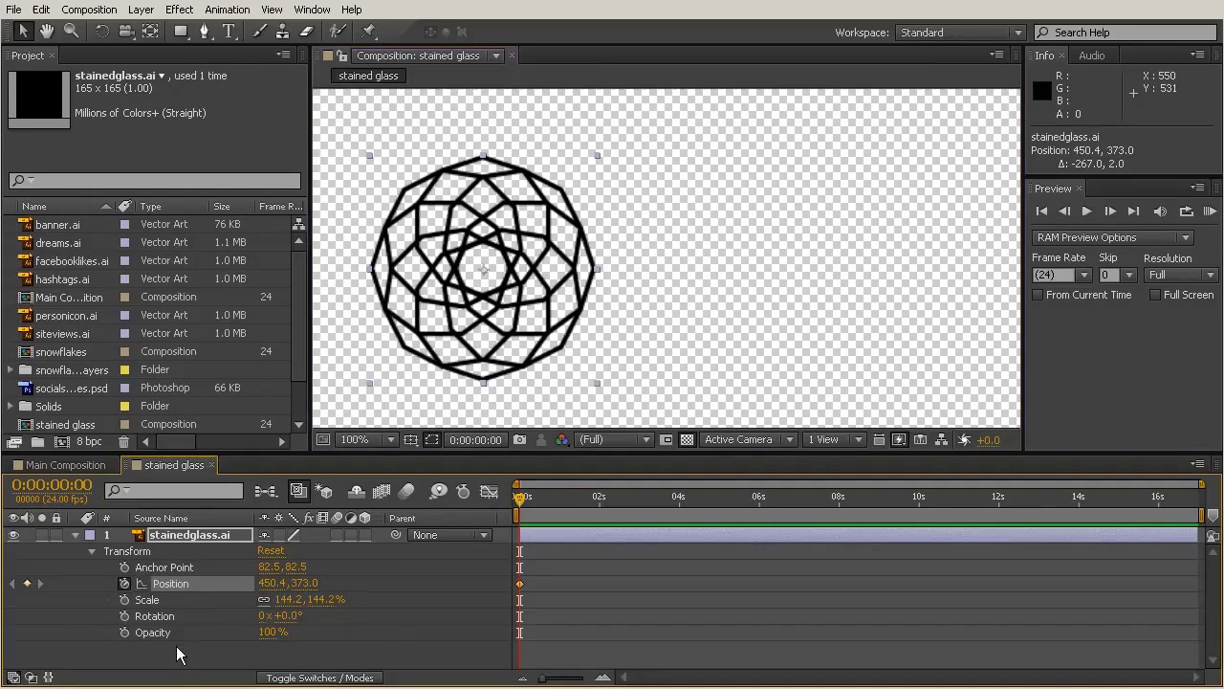
click(579, 498)
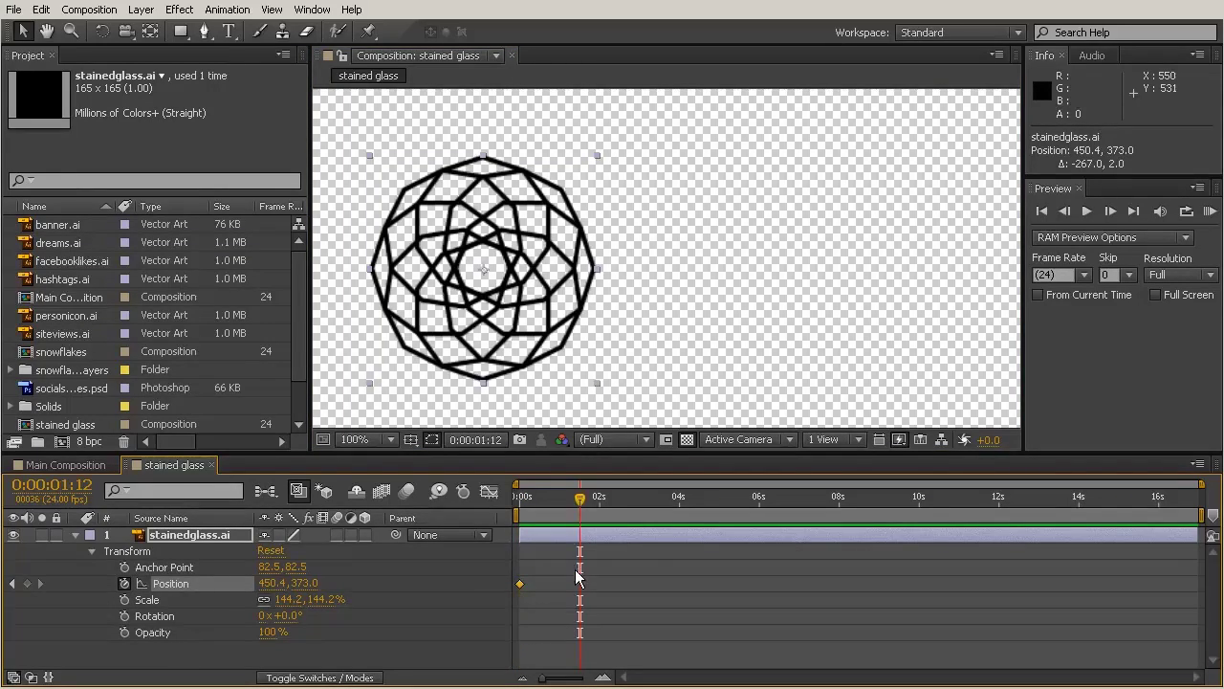
drag(504, 315, 826, 292)
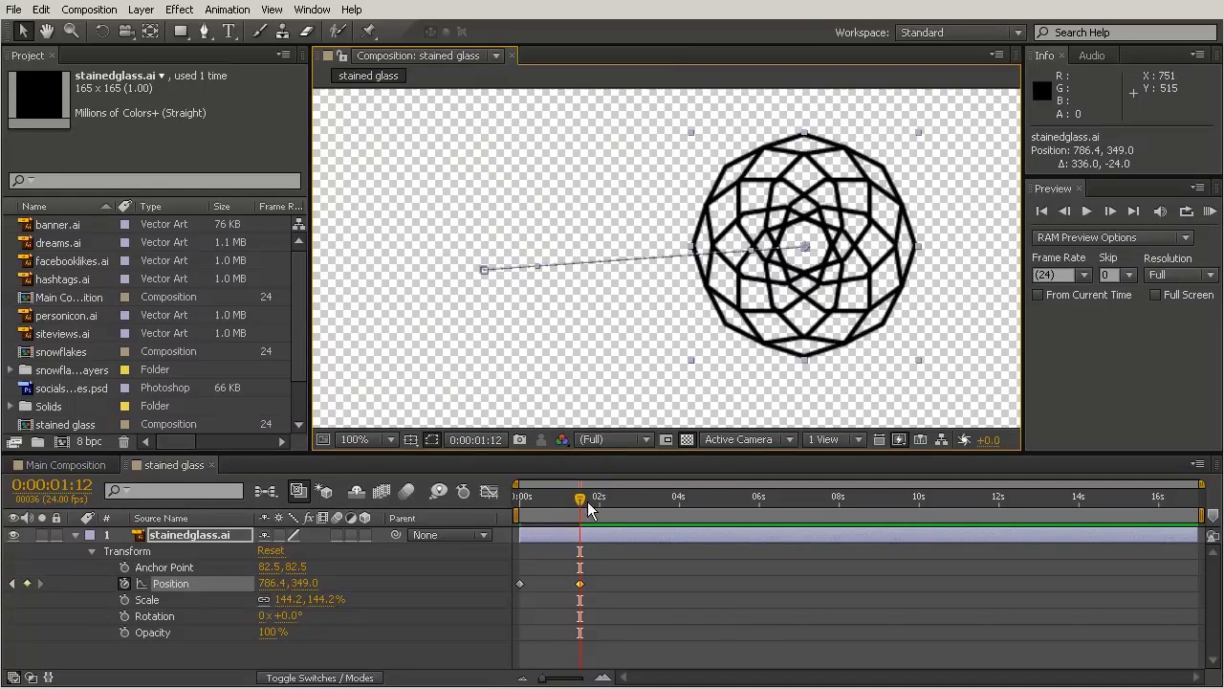
Scrub the time indicator to preview the slide, then clear the Position keyframes.
drag(587, 500, 549, 501)
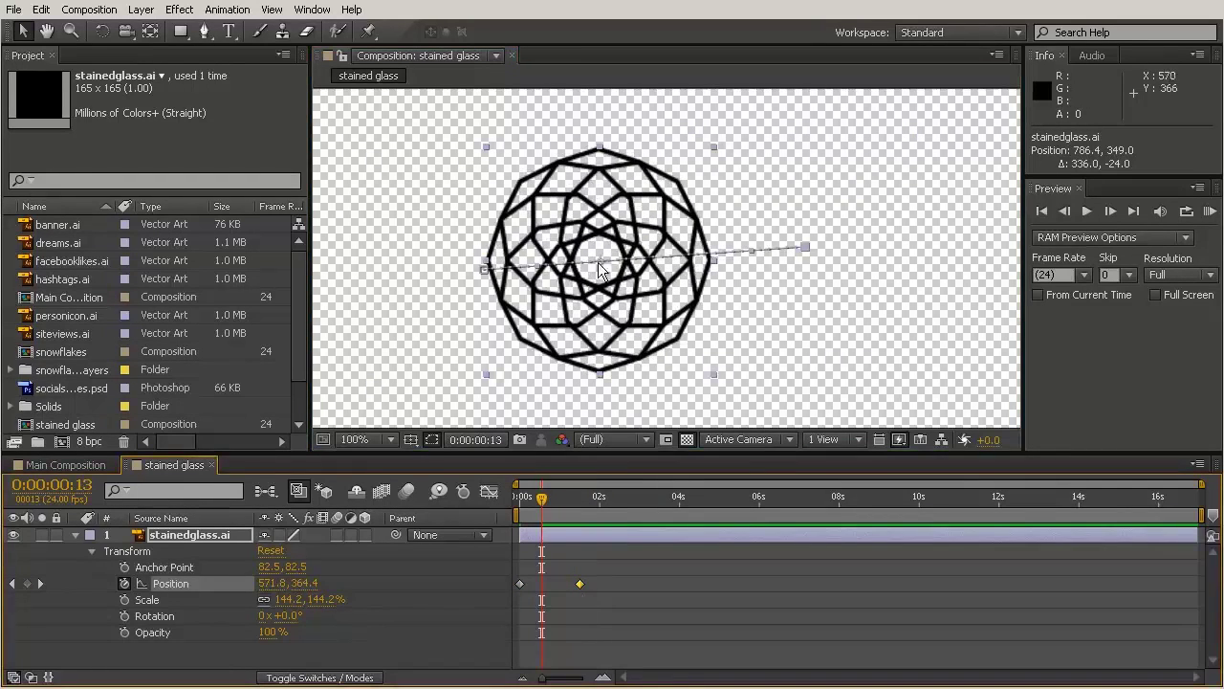
drag(541, 507, 517, 486)
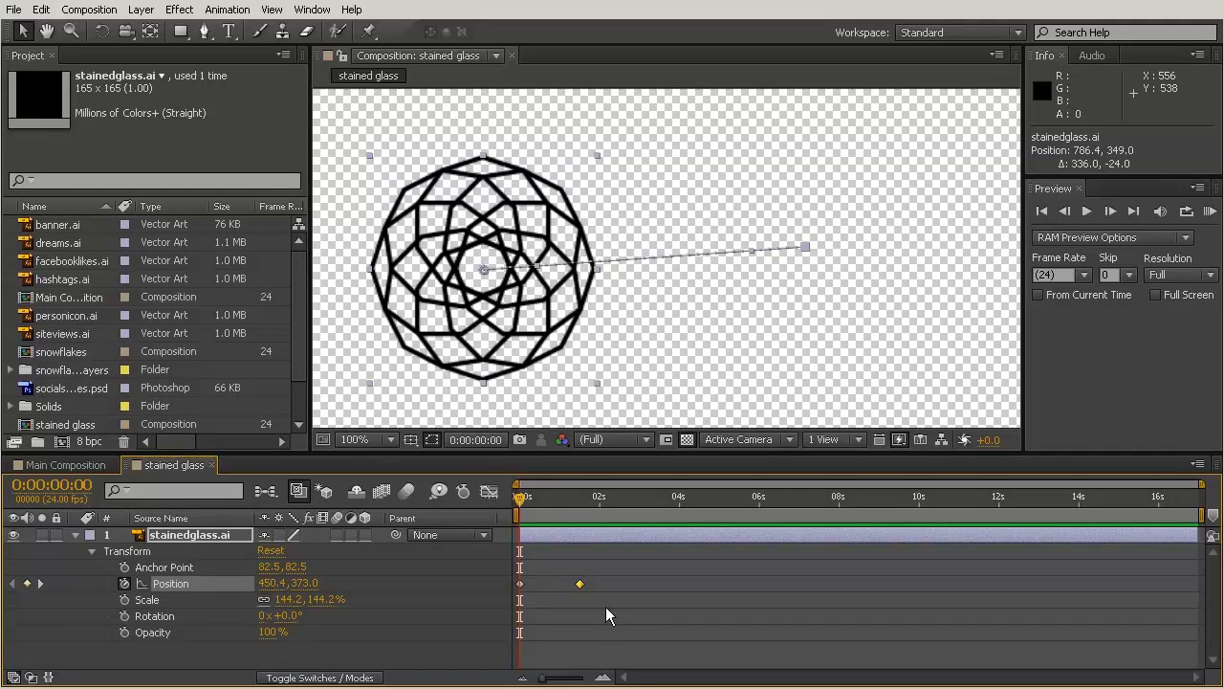
click(639, 590)
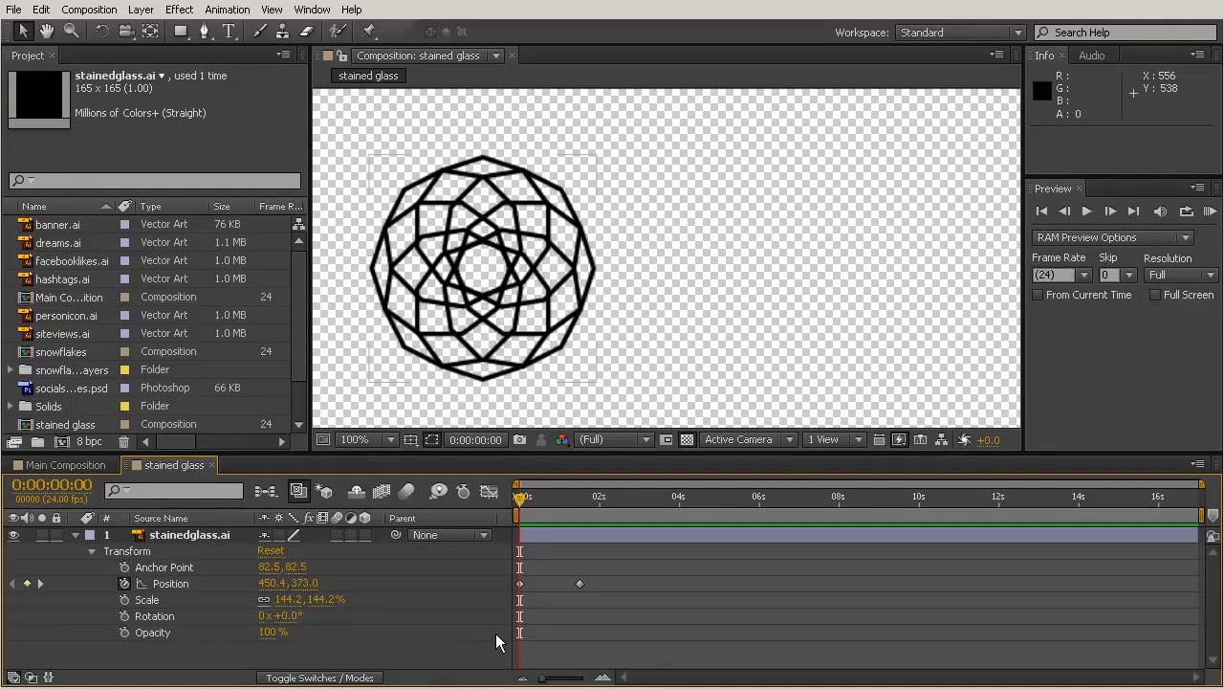
click(126, 584)
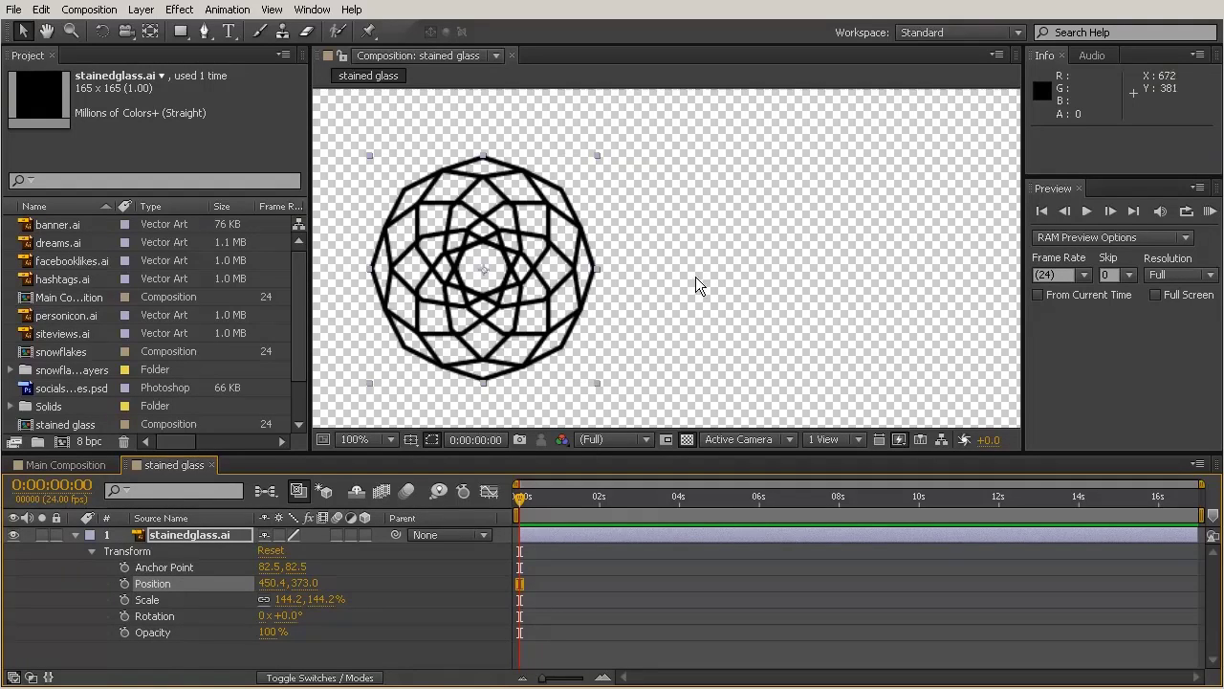
Nudge the mandala, offset Anchor Point X to 201.5, then reset the layer's Transform values.
mouse_move(695, 278)
mouse_down()
mouse_move(698, 299)
mouse_move(741, 316)
mouse_move(703, 247)
mouse_move(712, 271)
mouse_move(691, 269)
mouse_up()
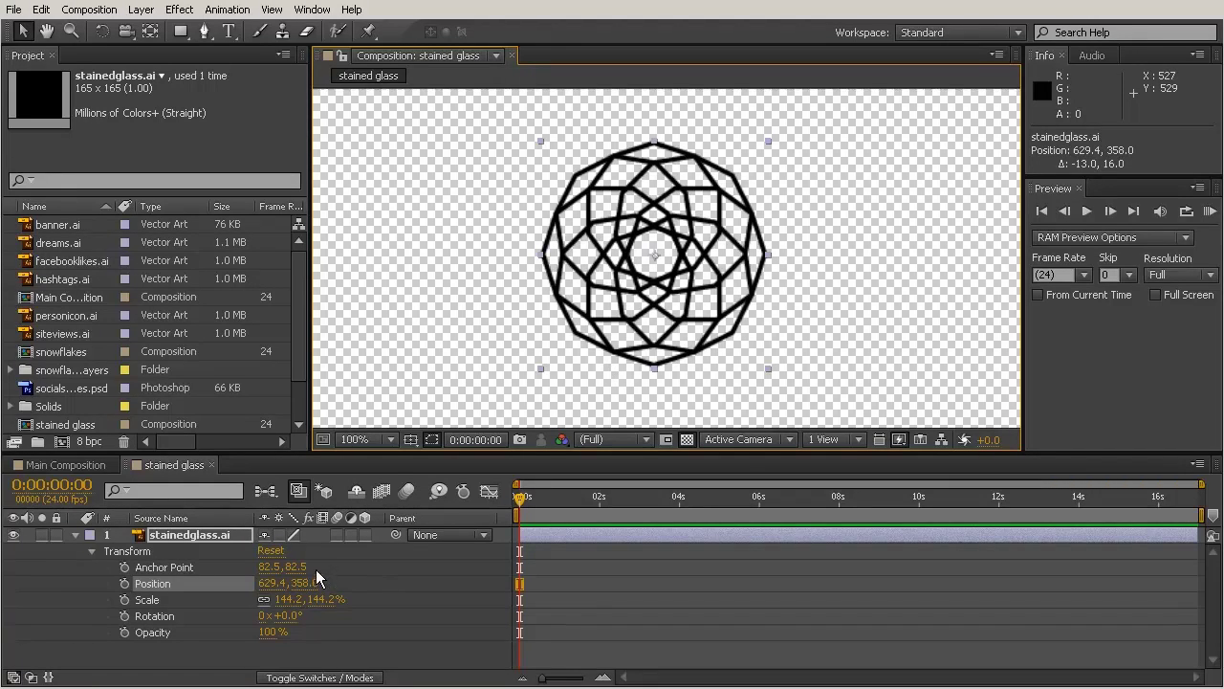
drag(273, 566, 386, 580)
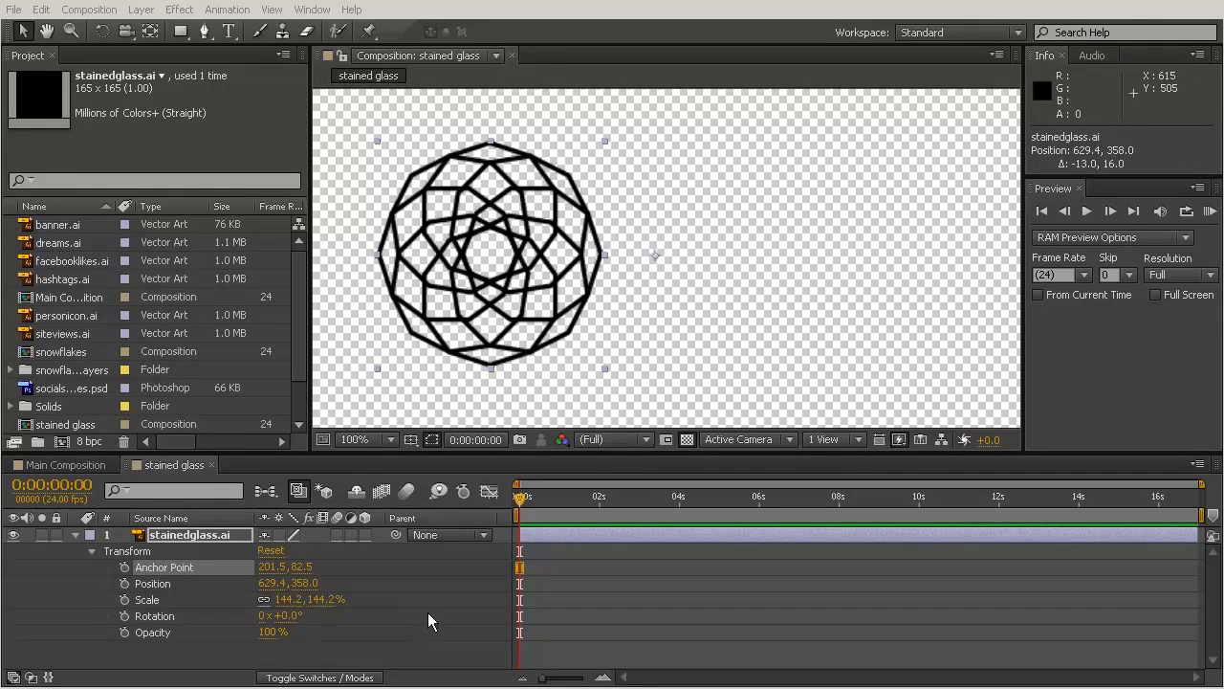
click(273, 553)
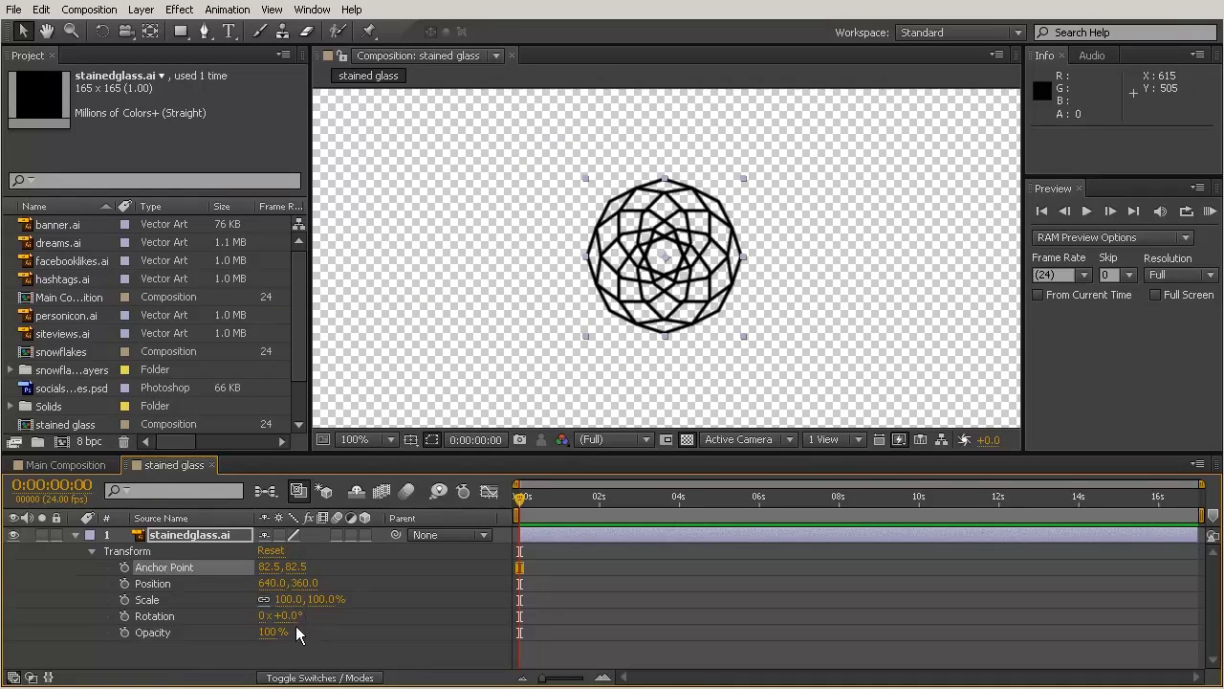
Test-rotate and nudge the mandala, then undo the moves so it sits centred at 640, 360.
drag(291, 617, 377, 519)
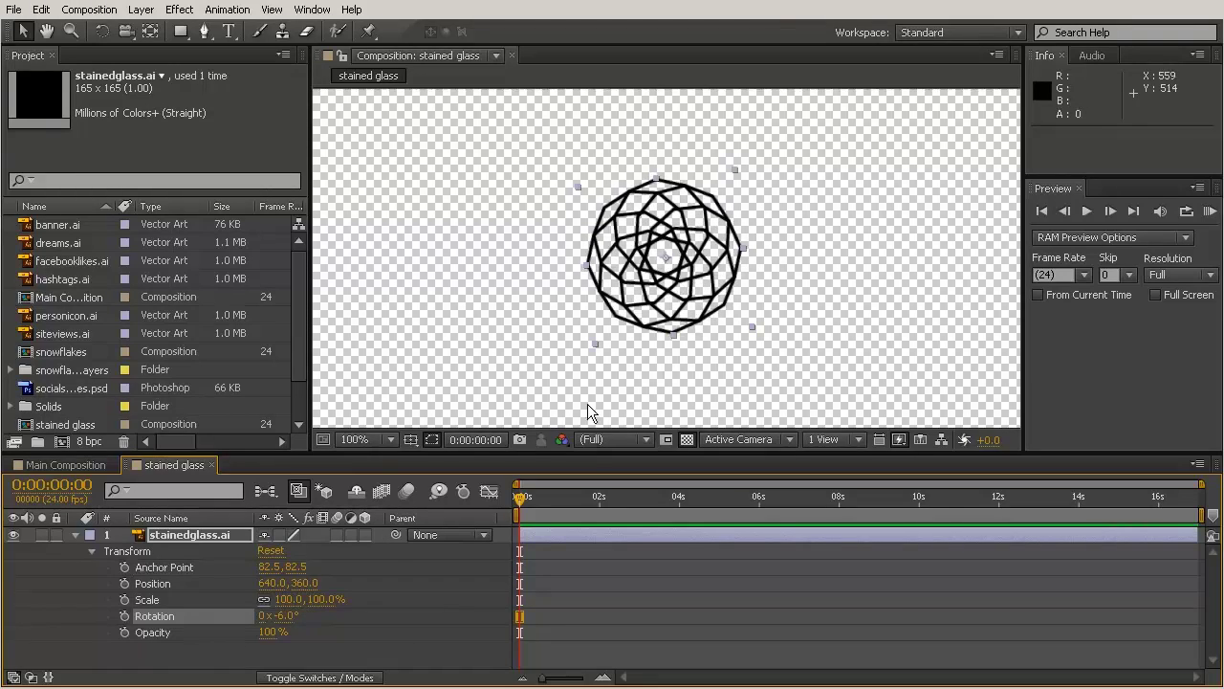
drag(287, 615, 373, 620)
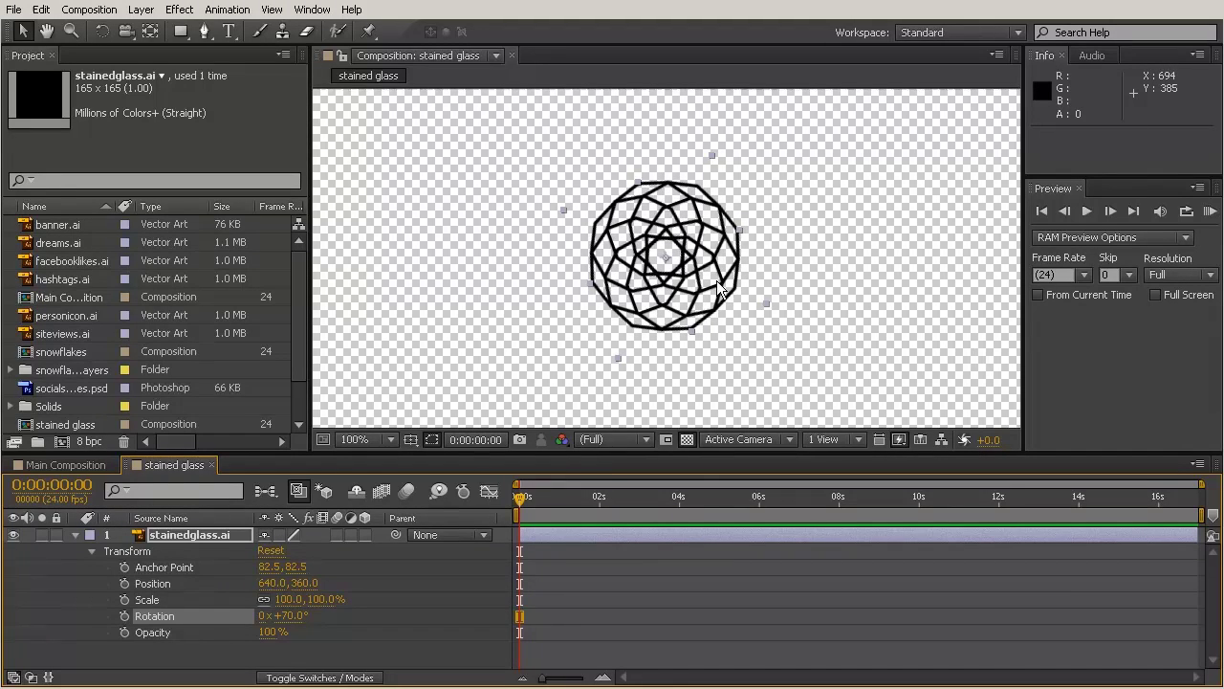
scroll(716, 278, down, 3)
scroll(716, 278, up, 2)
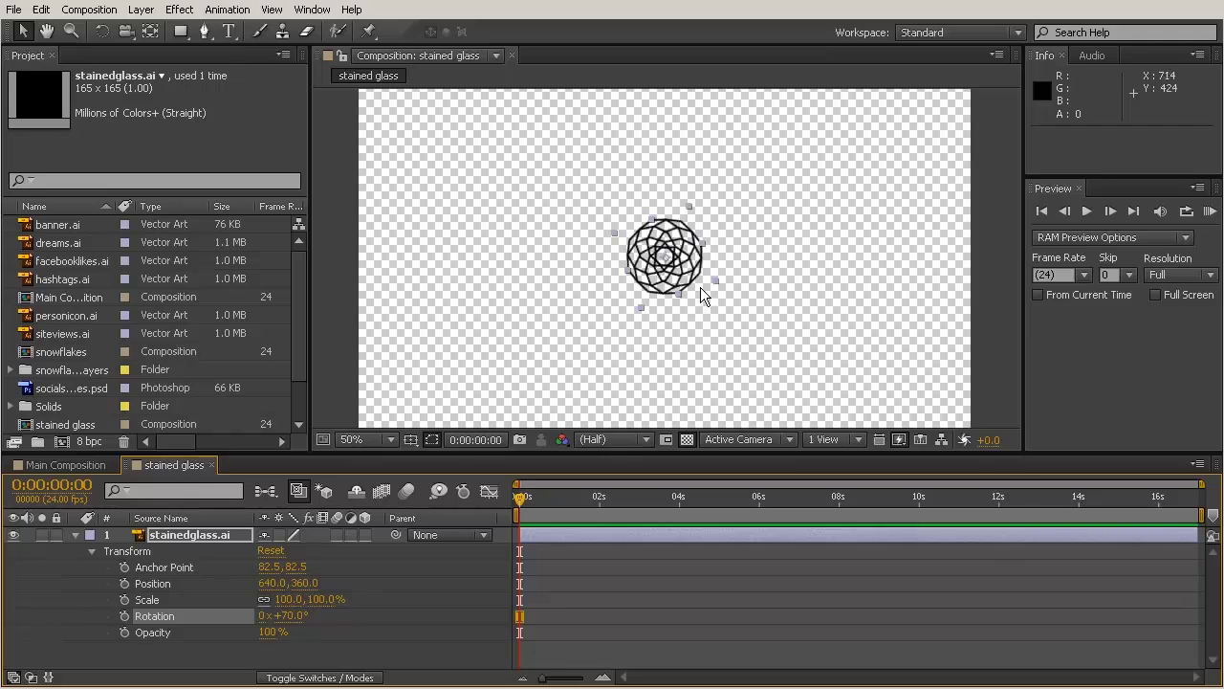
drag(691, 258, 695, 243)
key(ctrl+z)
key(ctrl+z)
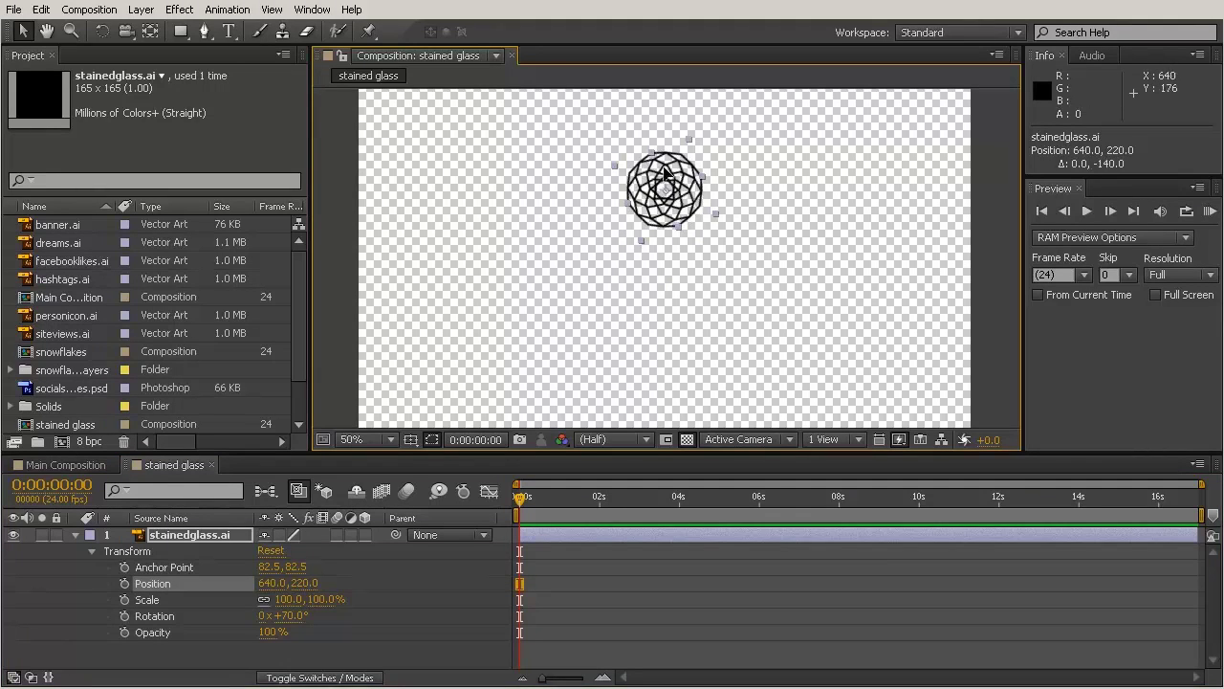
drag(668, 169, 501, 221)
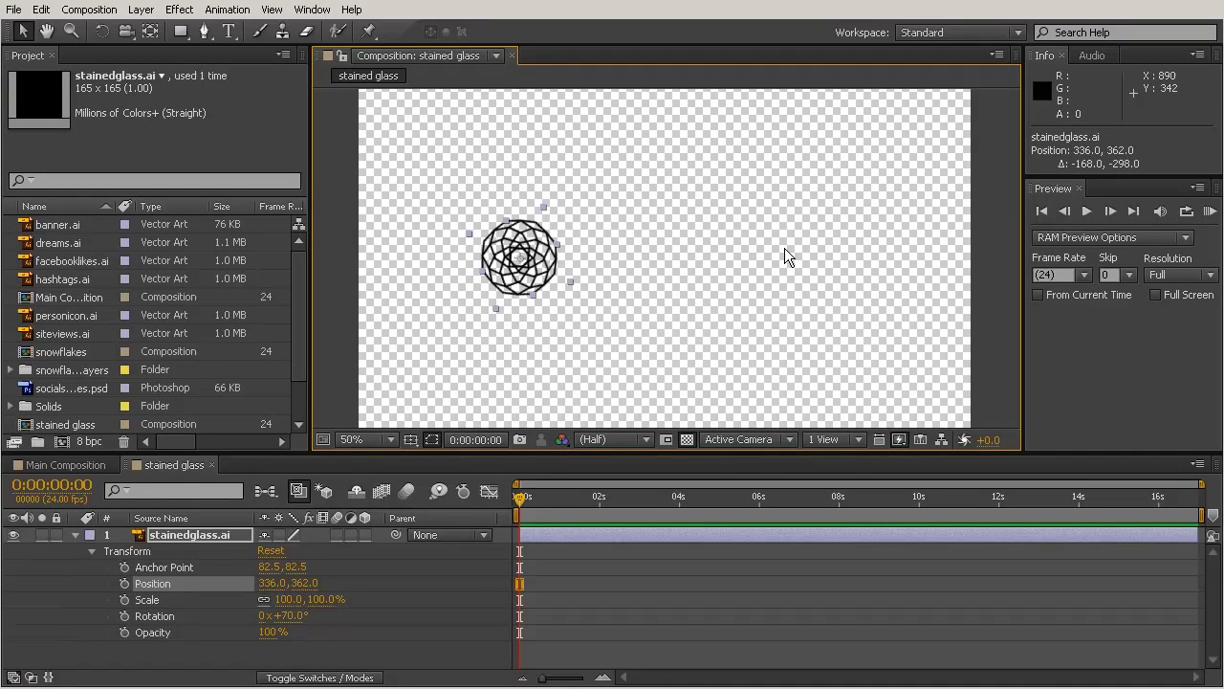
key(ctrl+z)
key(ctrl+z)
key(ctrl+z)
key(ctrl+z)
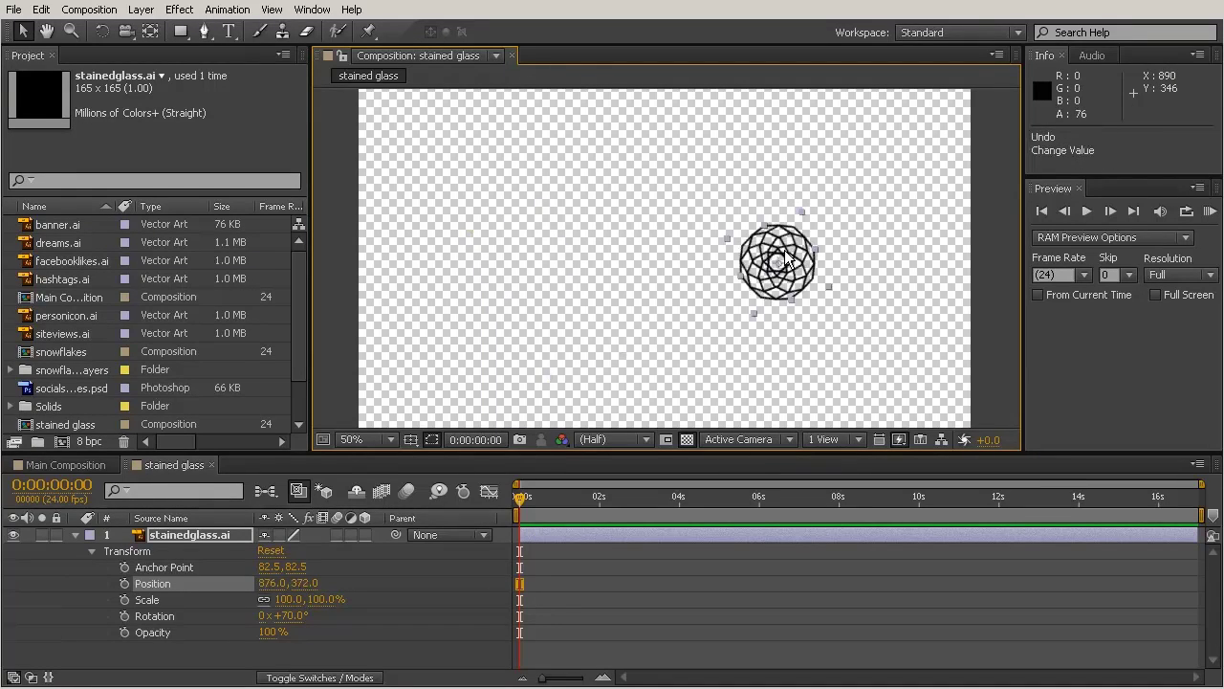
key(ctrl+z)
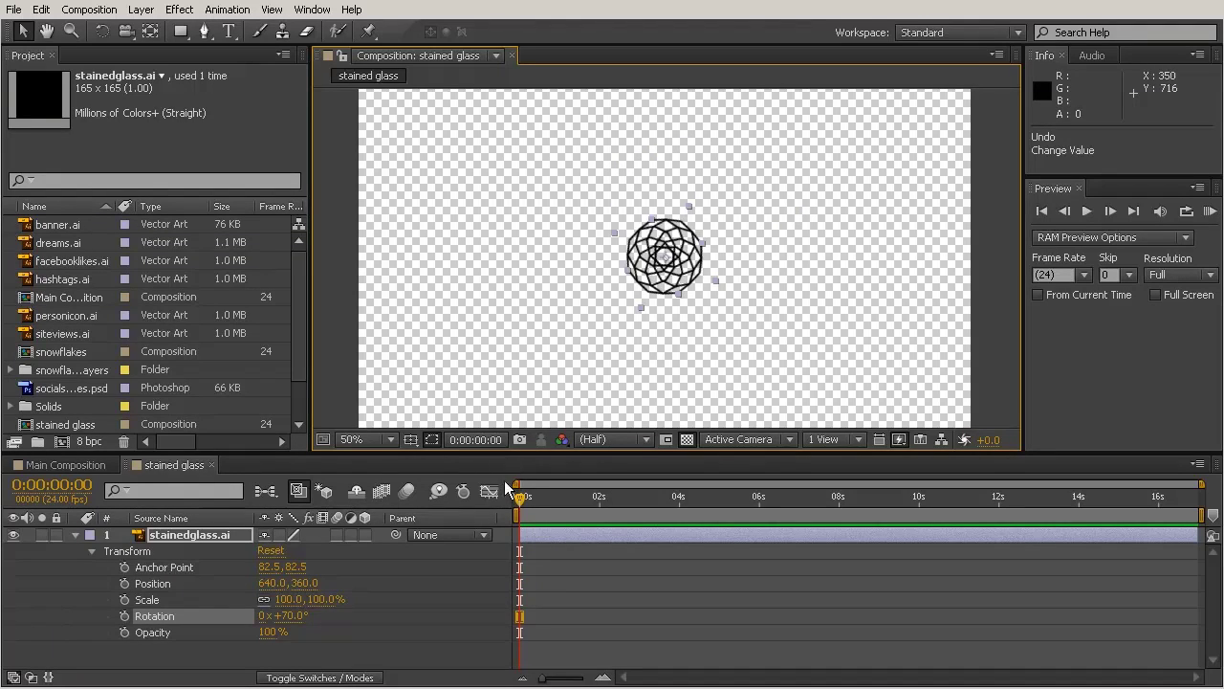
Set the layer's Rotation to 0°.
click(292, 615)
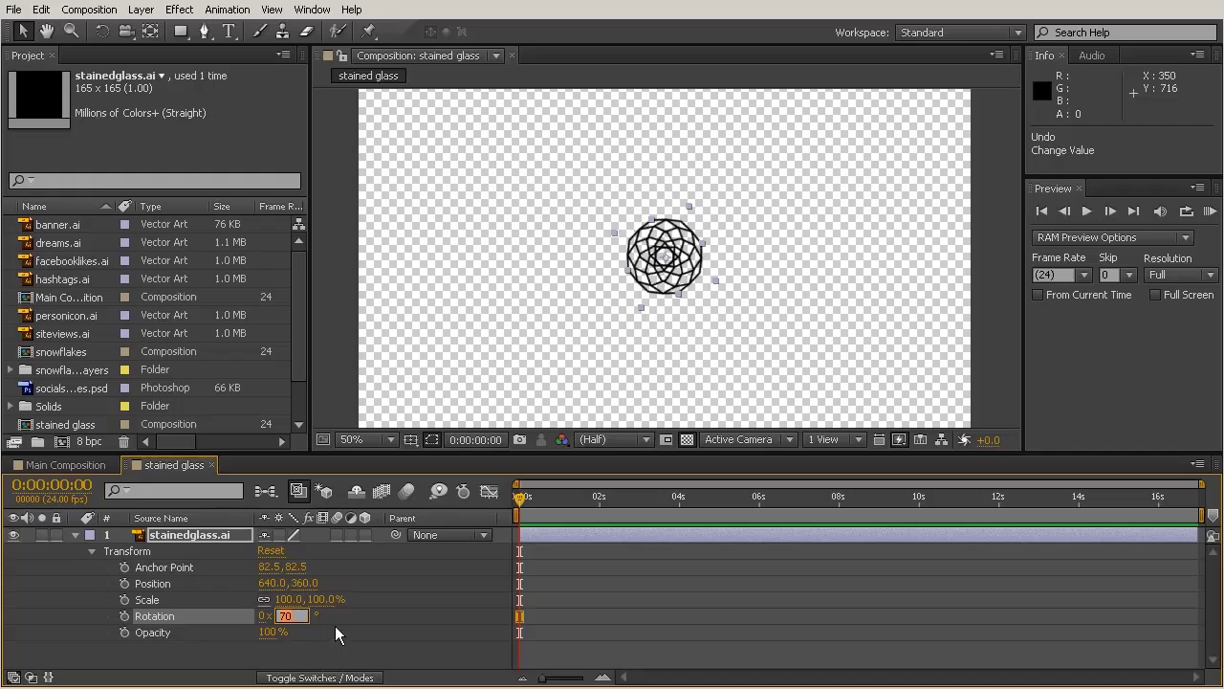
text(0)
click(435, 630)
Offset Anchor Point X to 308.5, rotate the layer to 190°, and move it to 632.0, 436.0.
drag(269, 572, 524, 609)
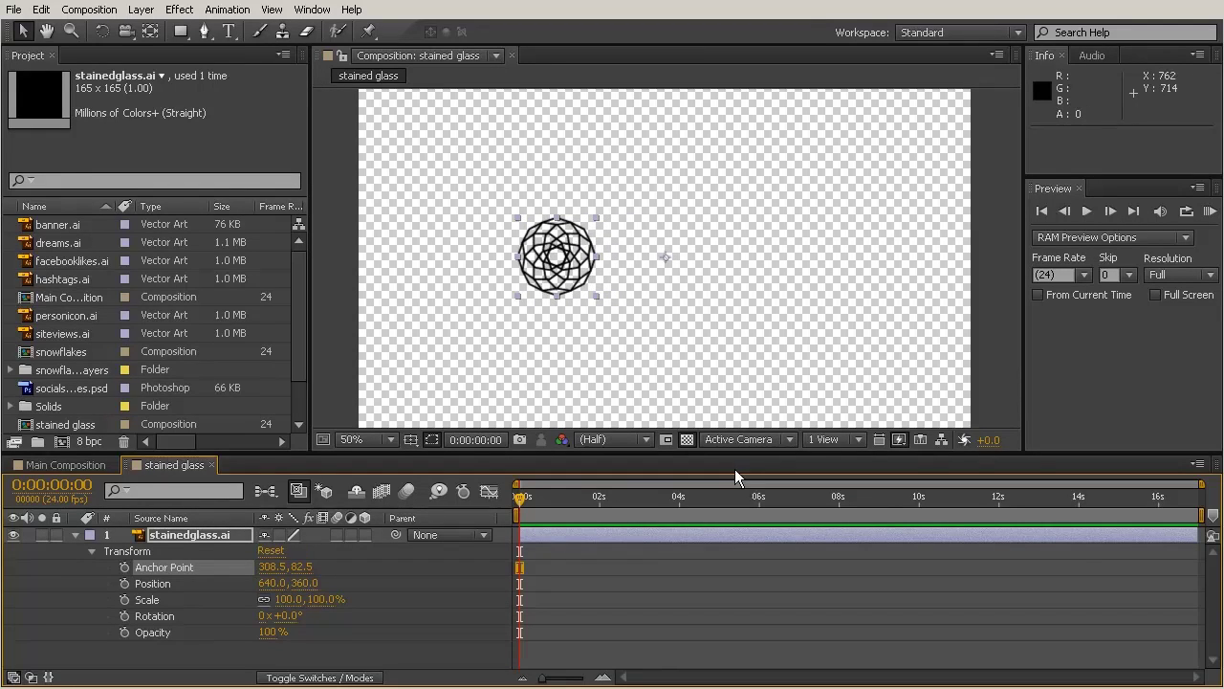
drag(289, 616, 471, 611)
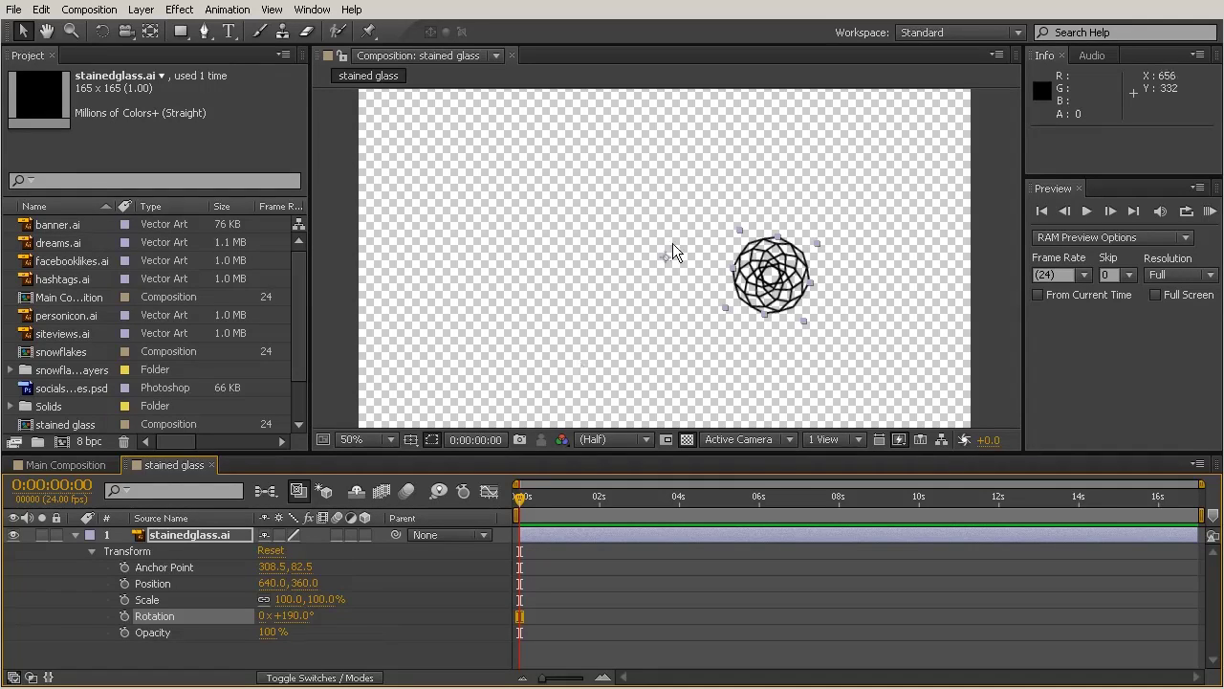
drag(667, 257, 667, 290)
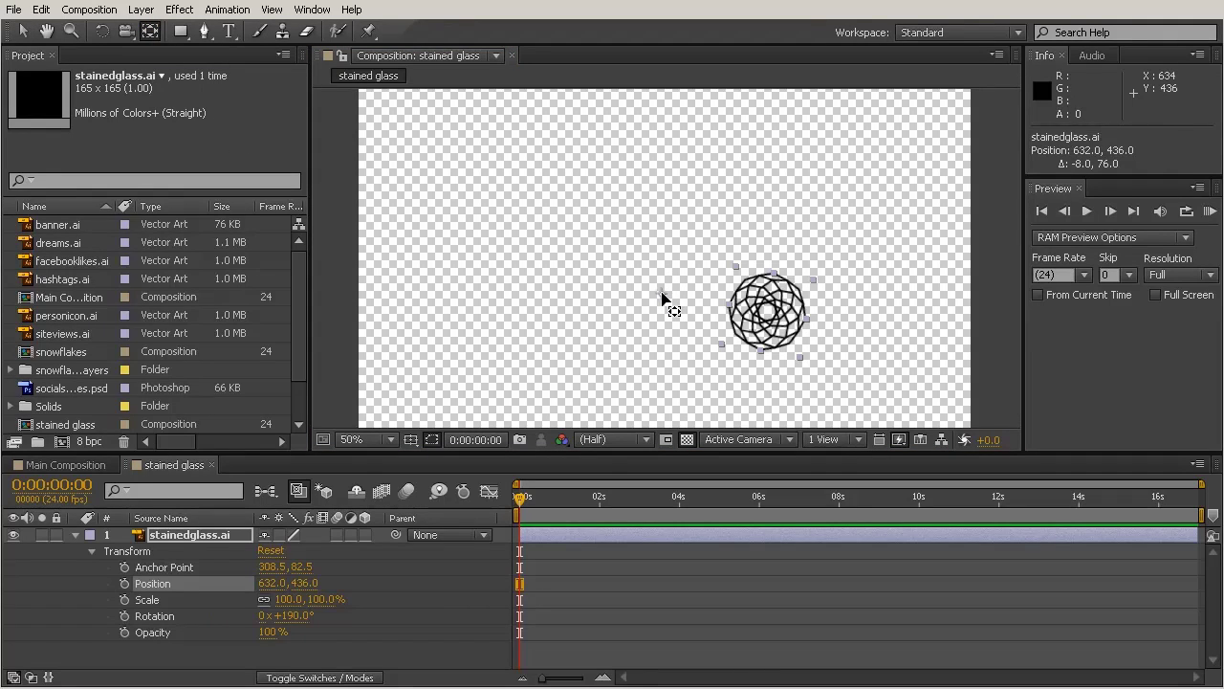
Pan-behind the anchor point to 166.6, 164.4, then rotate the layer to 1x+15°.
drag(662, 298, 760, 233)
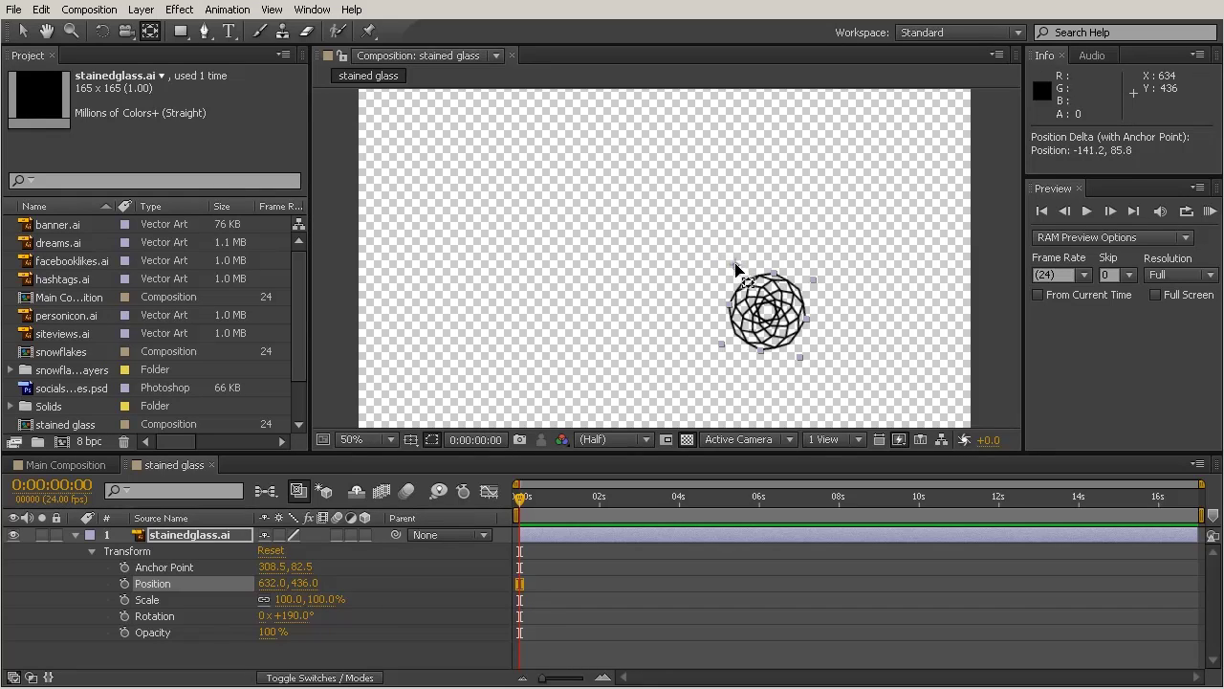
drag(736, 265, 736, 266)
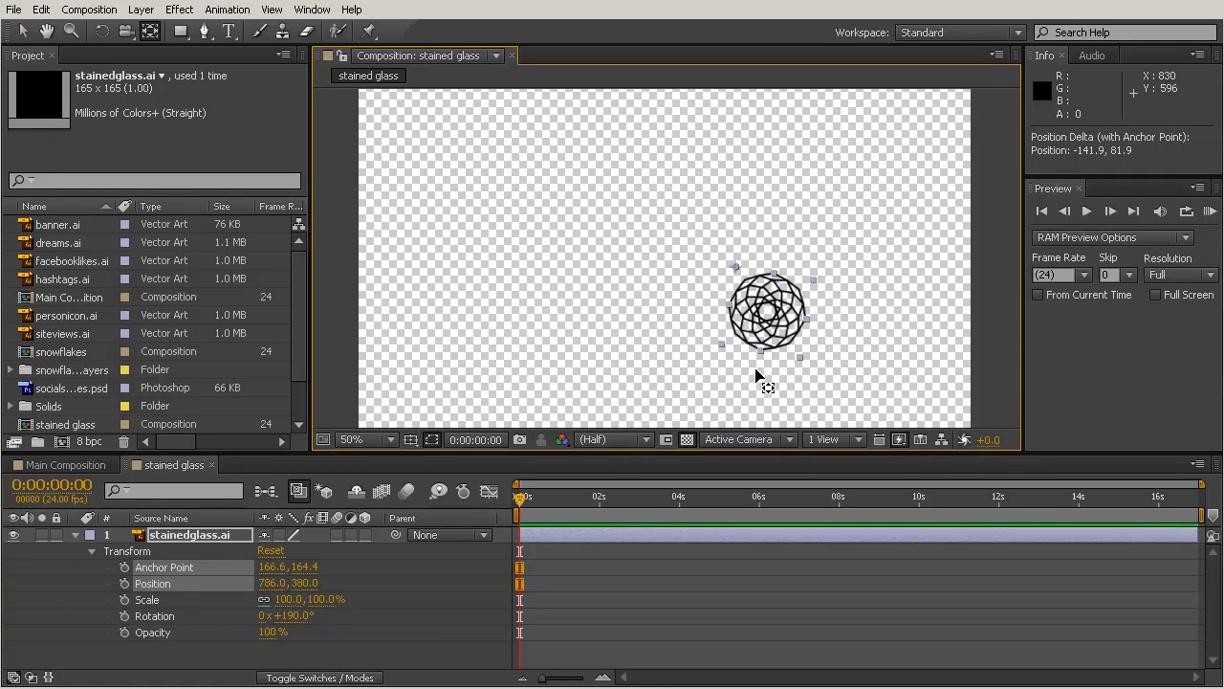
drag(299, 625, 455, 612)
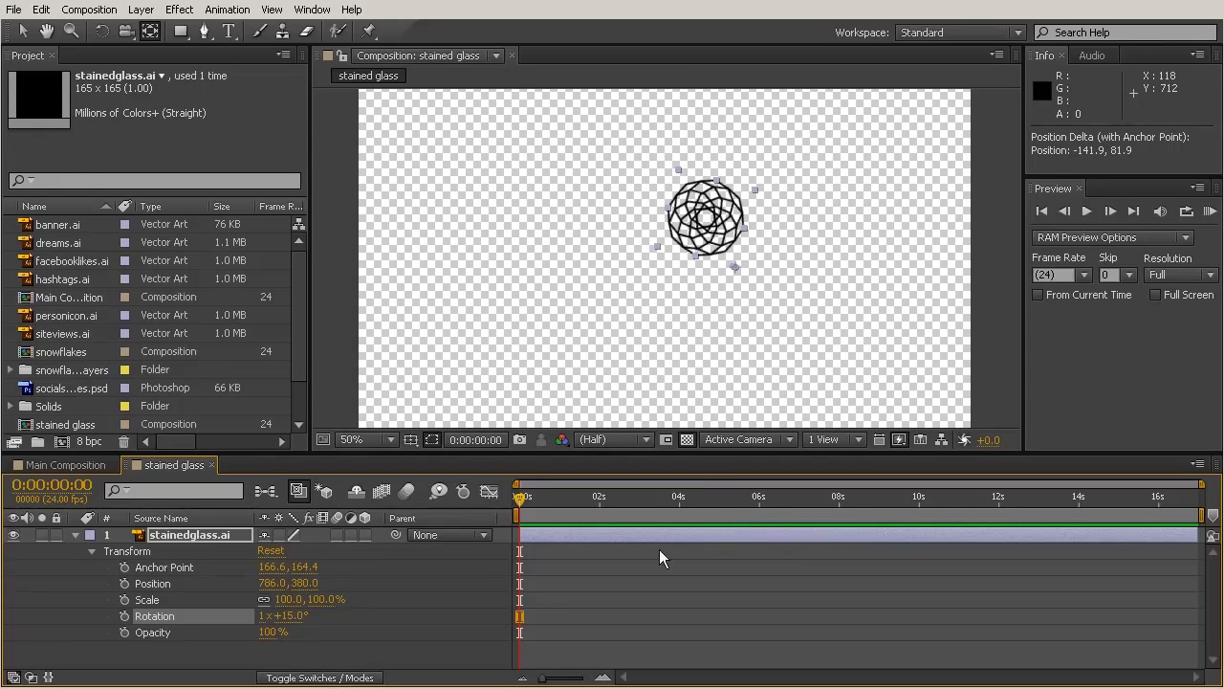
click(411, 438)
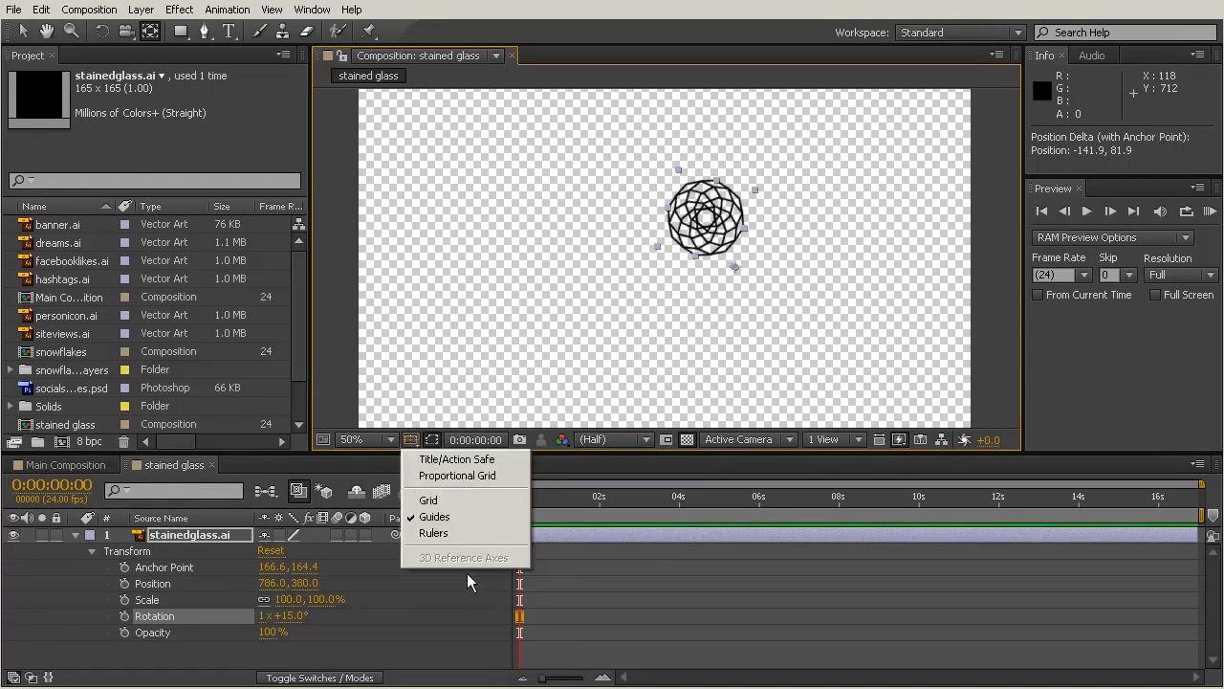
Overlay Title/Action Safe guides on the stained glass composition and return to the Selection tool.
click(445, 461)
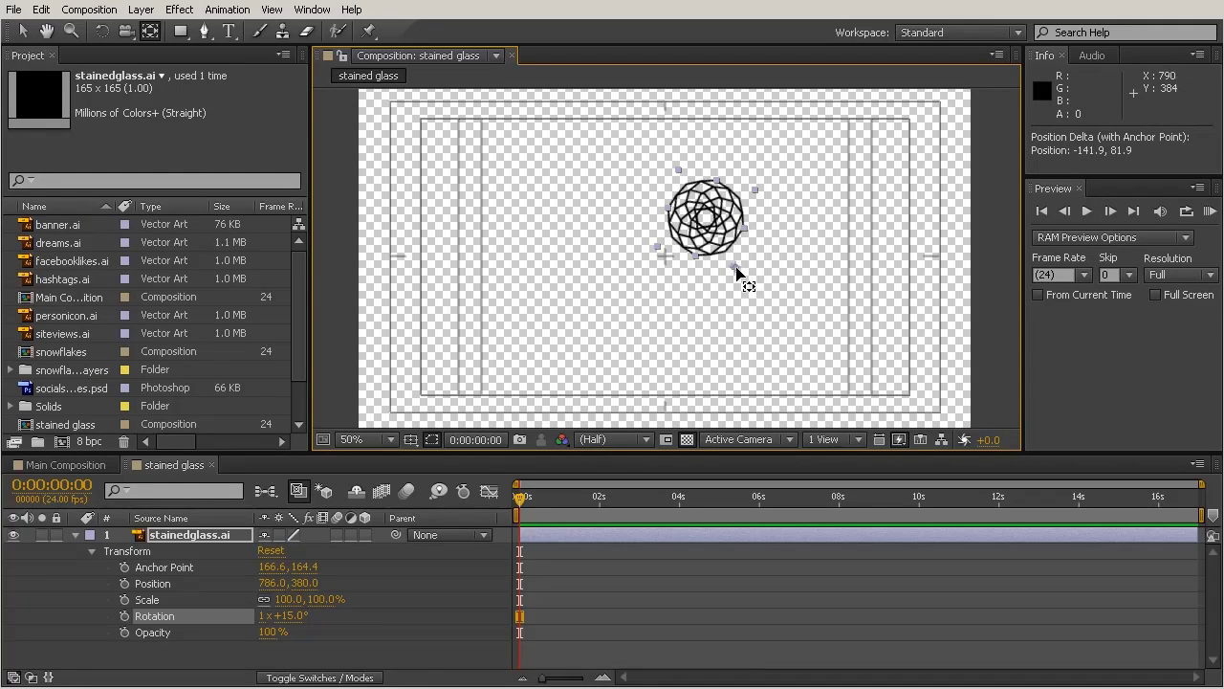
click(22, 31)
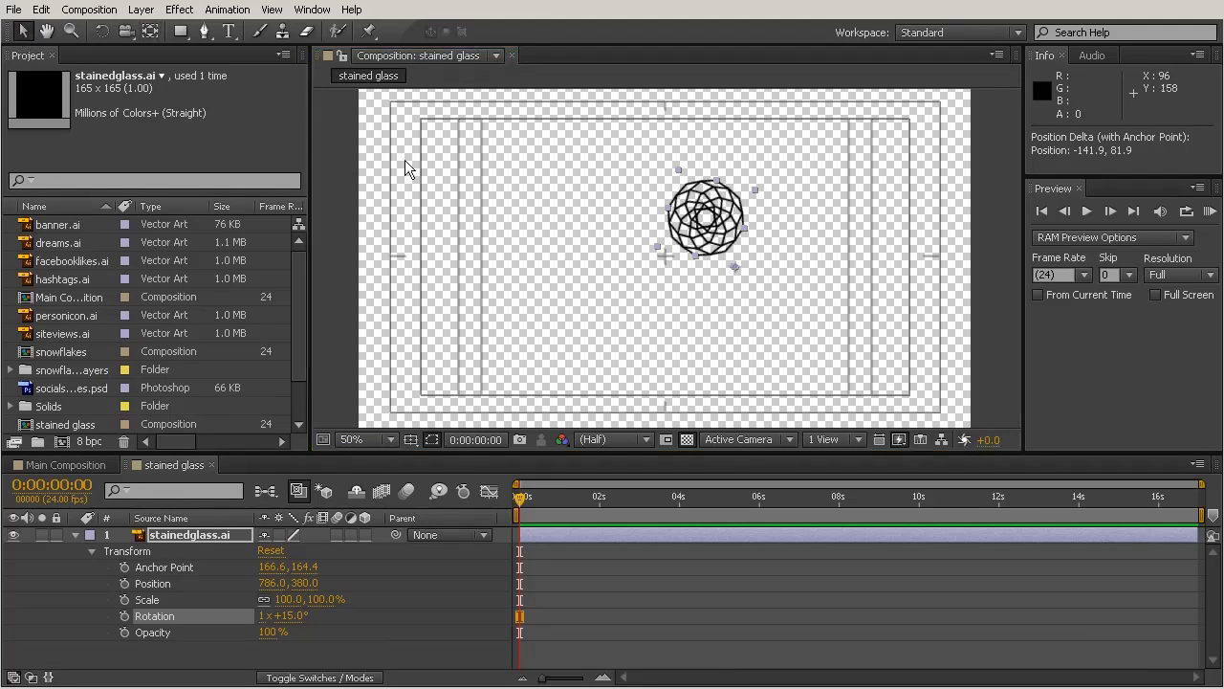
Move the mandala to Position 642, 358 and keyframe its Rotation at 2x+98°.
drag(683, 215, 627, 189)
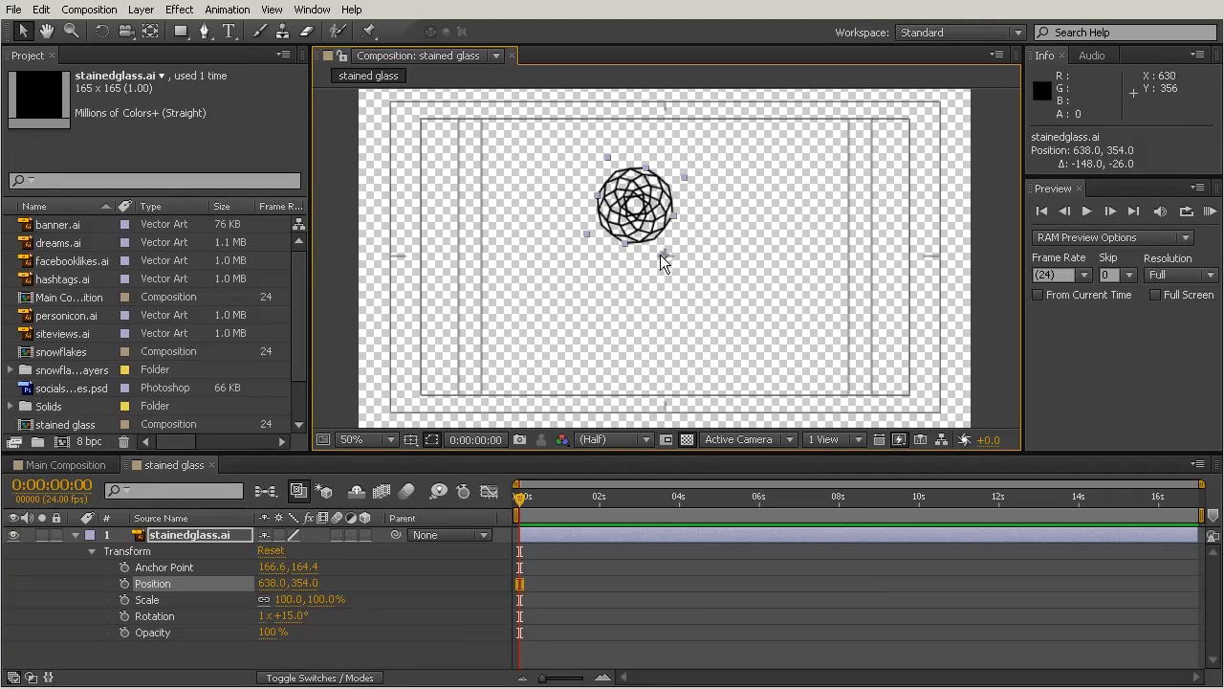
drag(649, 205, 651, 209)
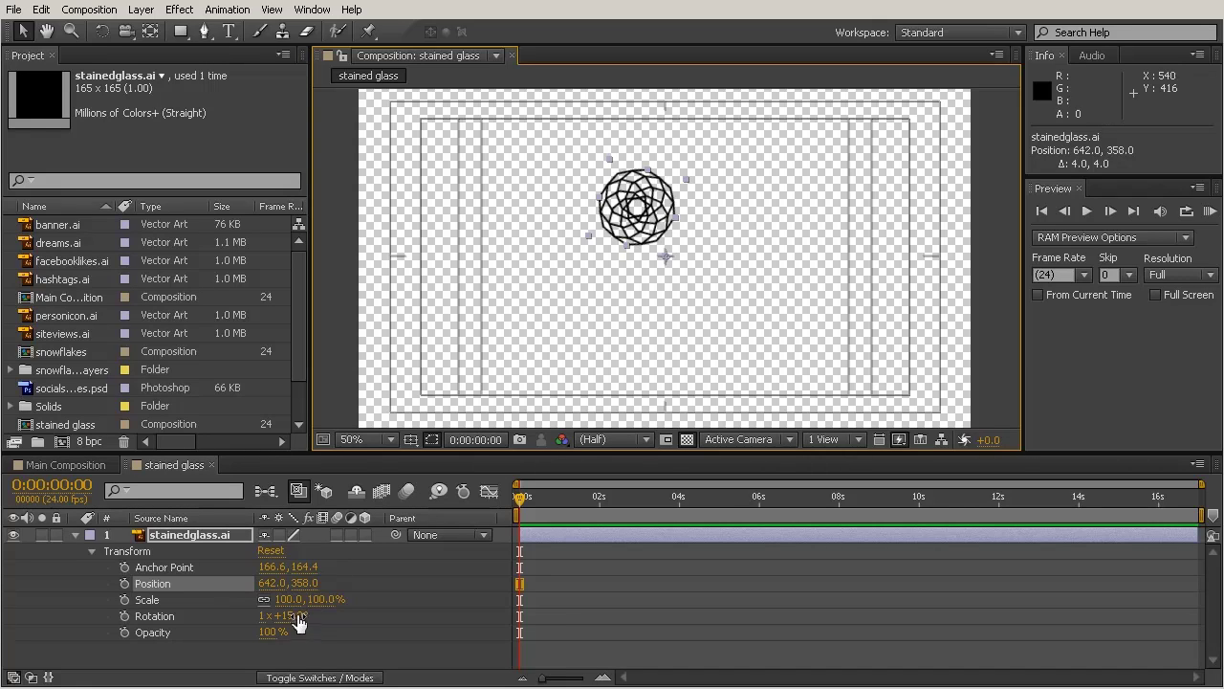
key(alt+shift+r)
drag(287, 616, 745, 638)
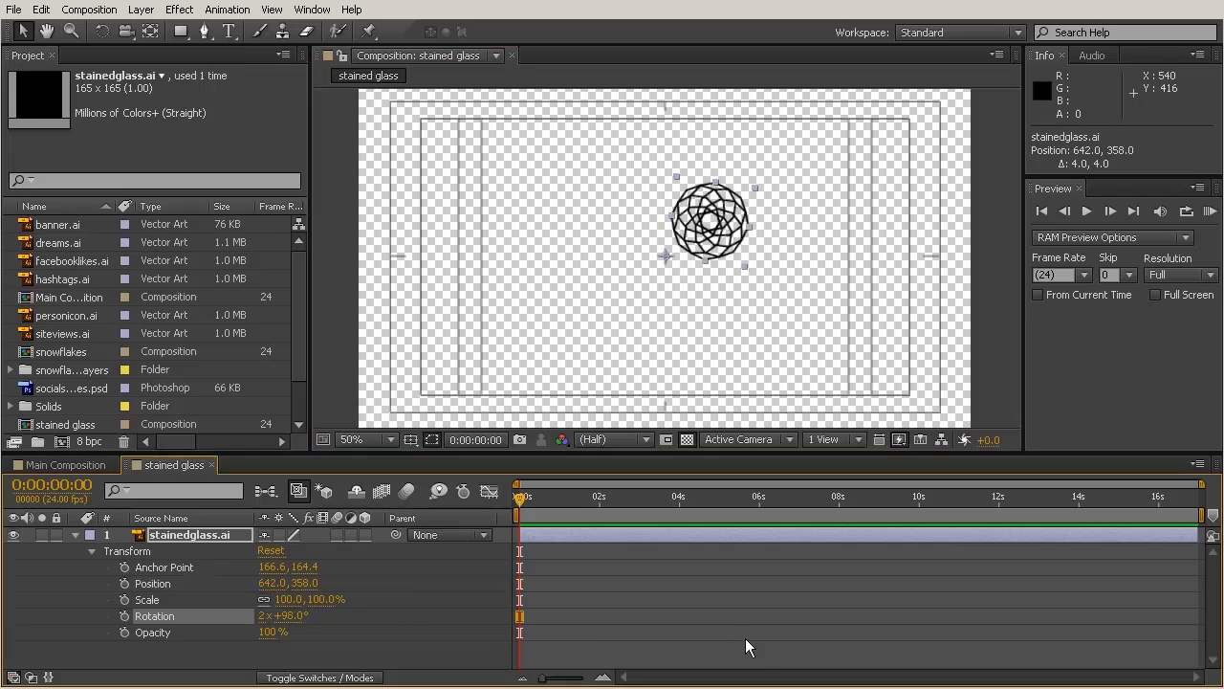